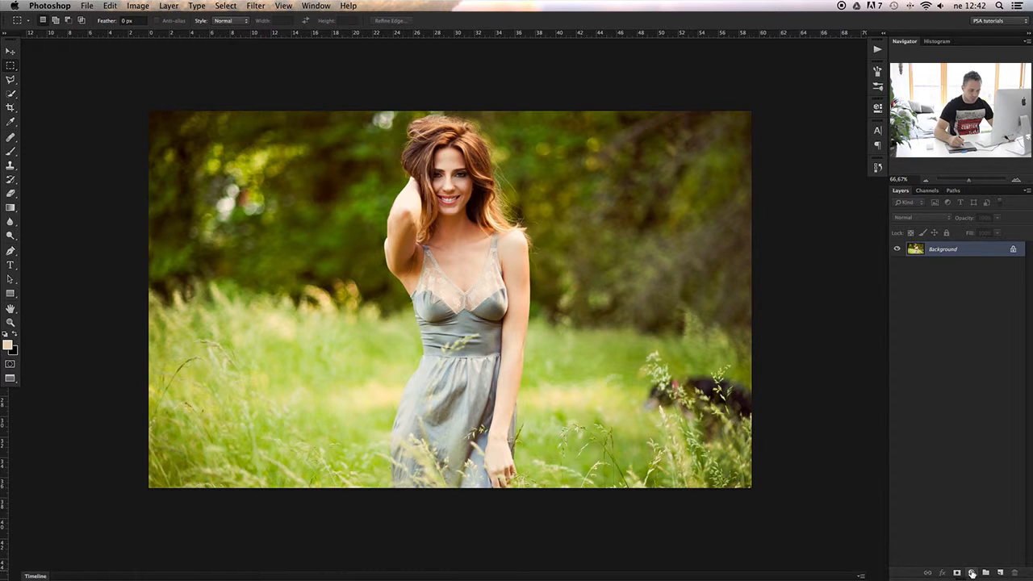
Add a Selective Color adjustment layer above the Background and choose Reds as the colour range.
left_click(973, 573)
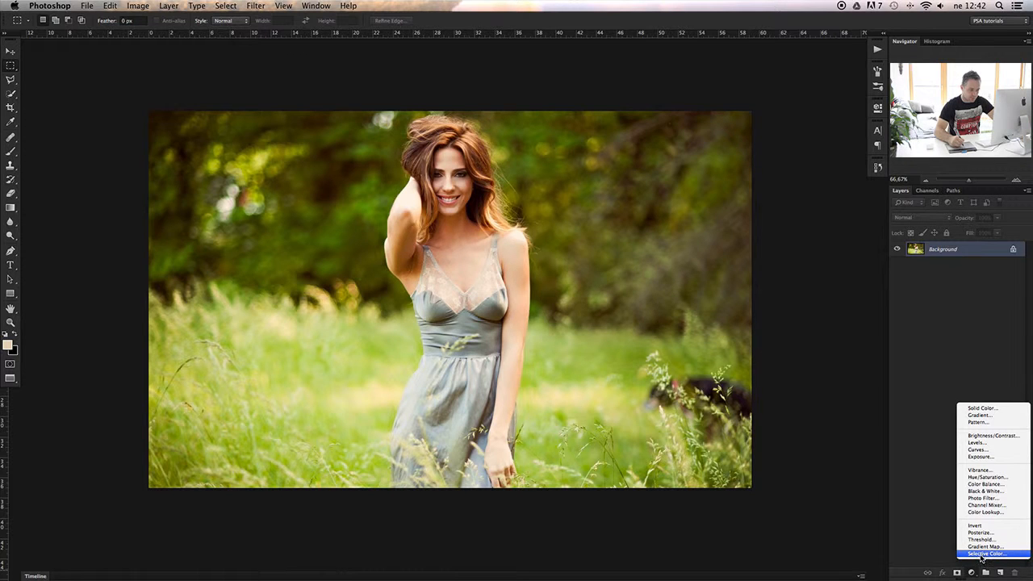
left_click(982, 554)
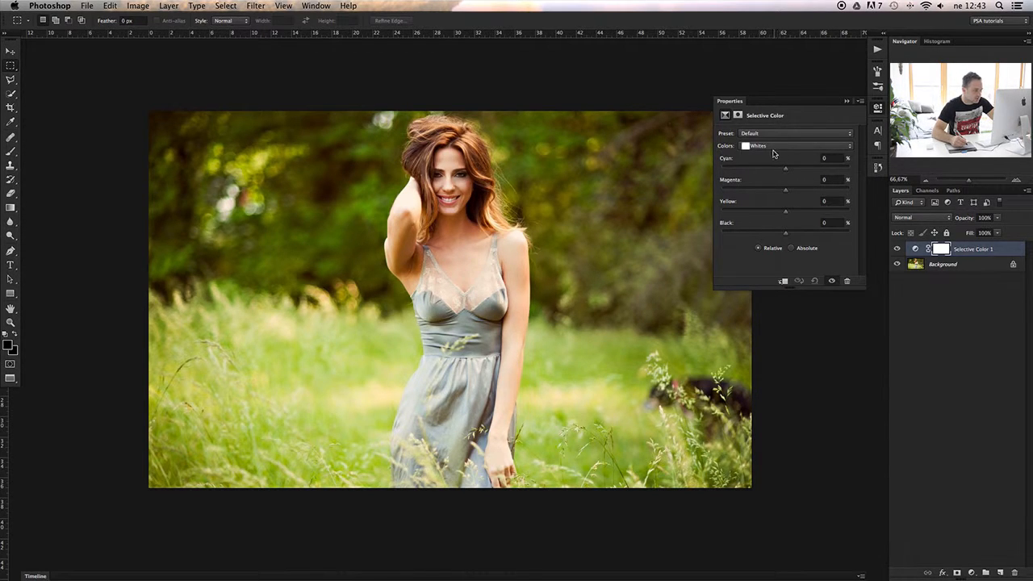
left_click(775, 146)
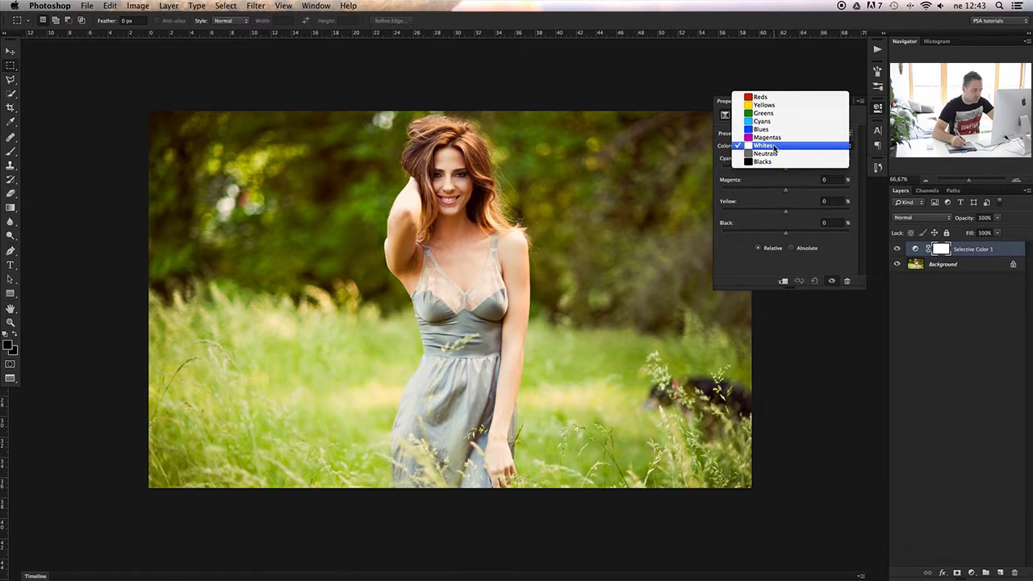
left_click(765, 98)
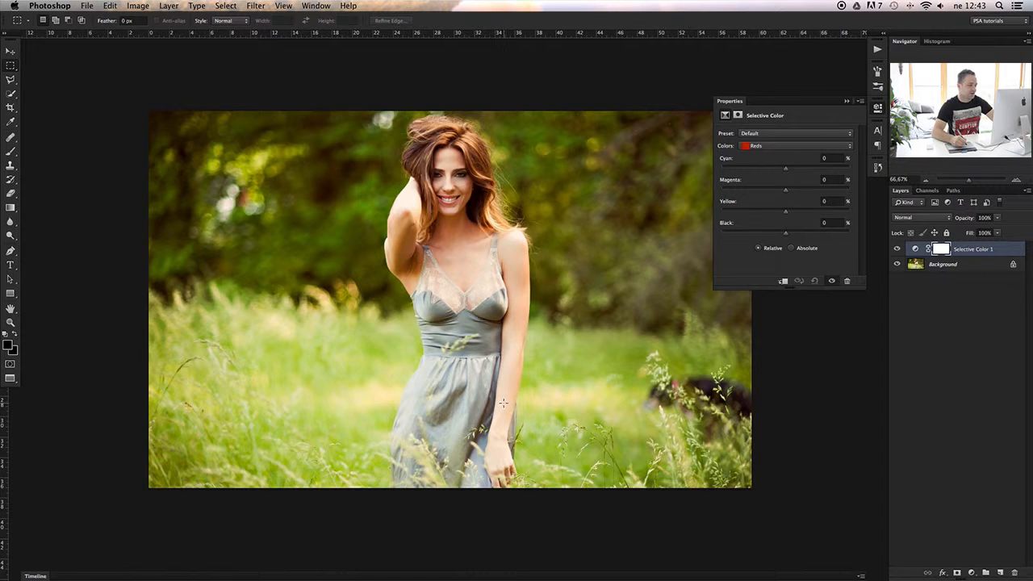
left_click(774, 148)
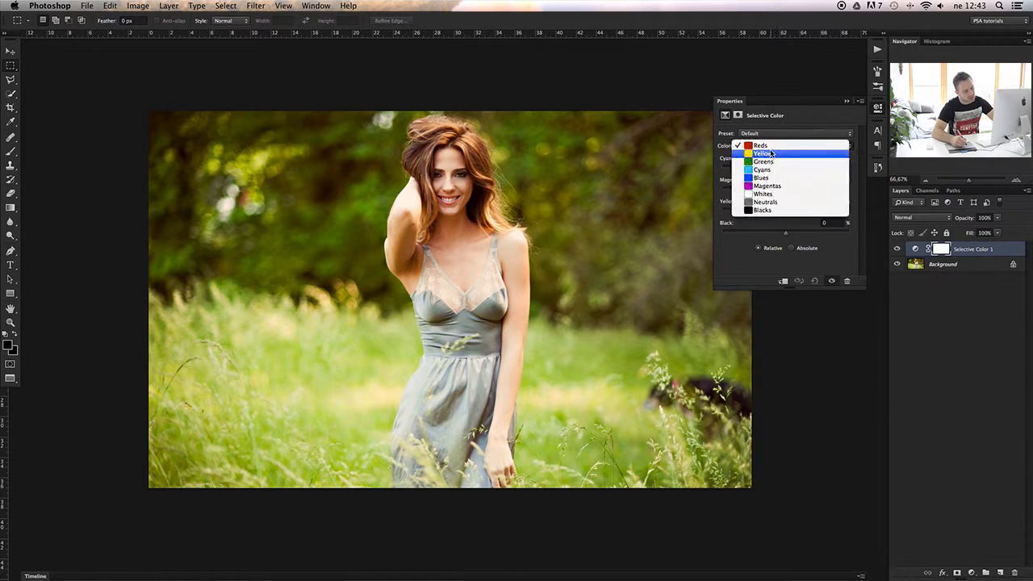
left_click(772, 194)
left_click(781, 152)
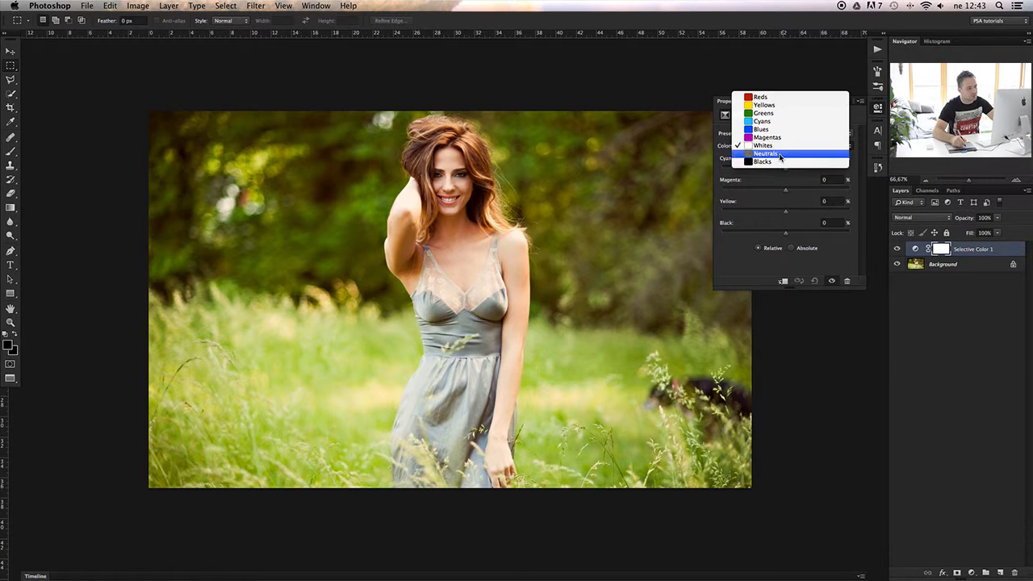
left_click(772, 99)
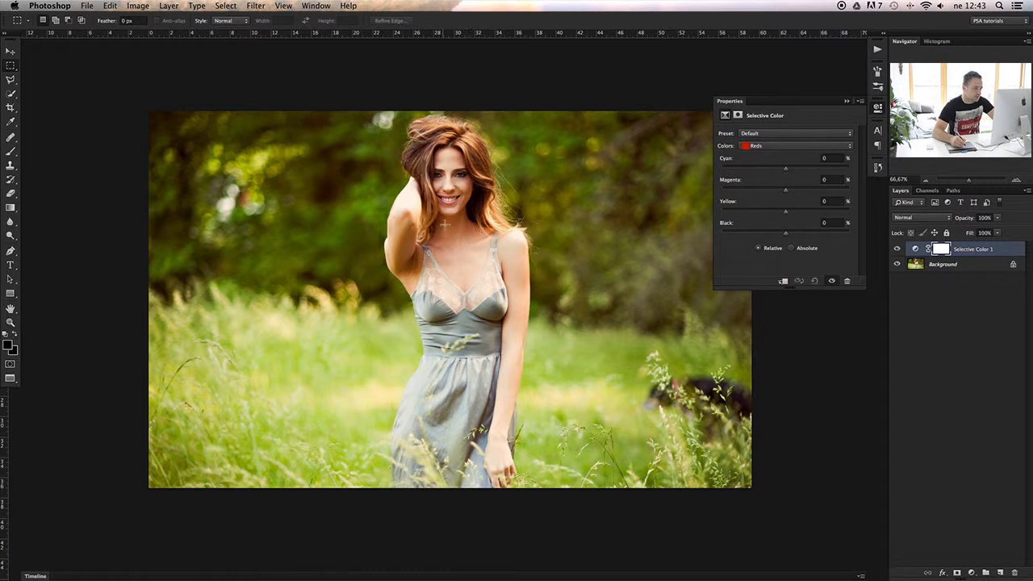
Set Cyan to -60% and Magenta to +9% for the Reds.
left_click_drag(786, 170, 748, 174)
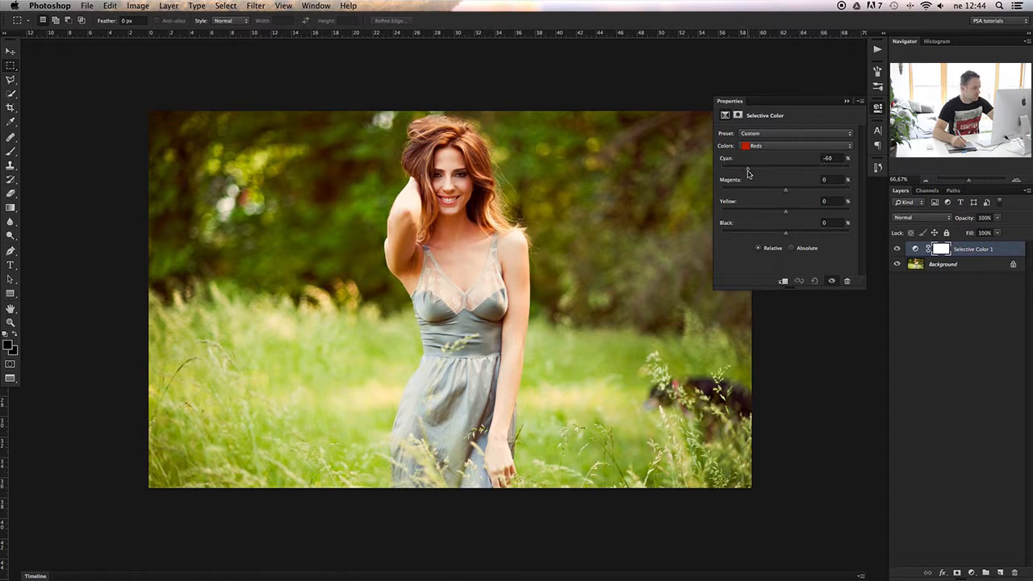
left_click_drag(750, 172, 717, 194)
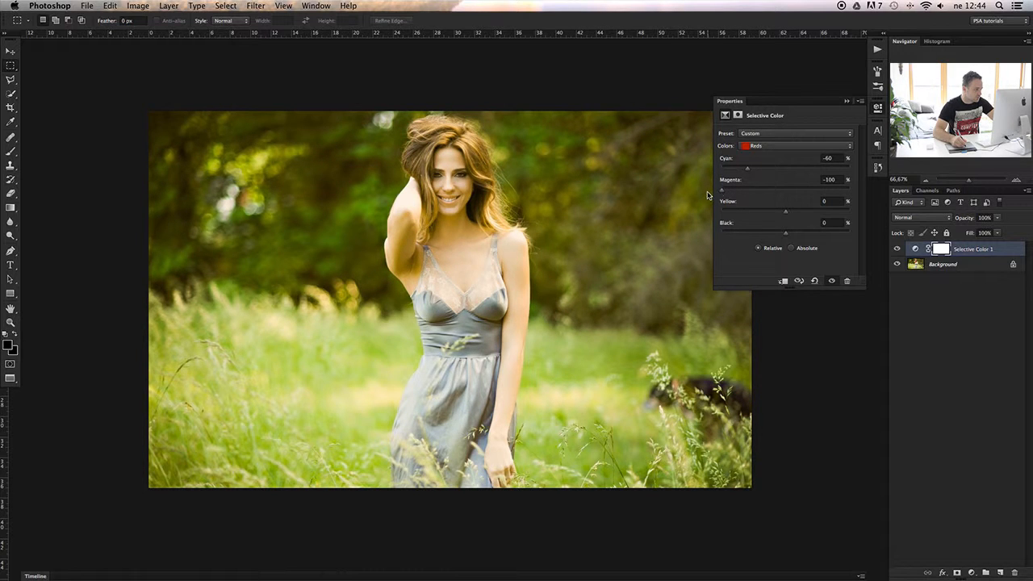
left_click_drag(721, 195, 864, 206)
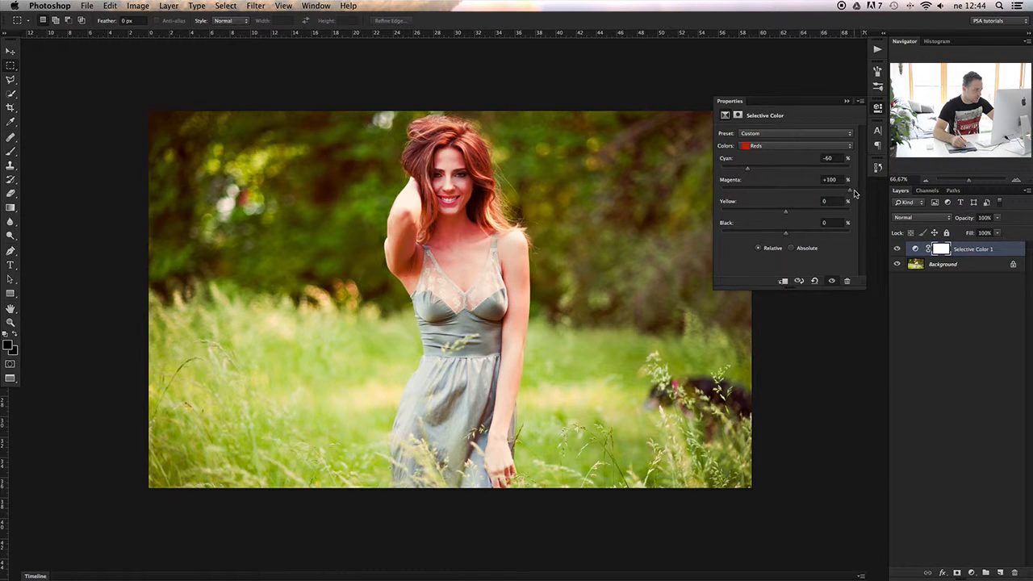
left_click_drag(850, 194, 795, 197)
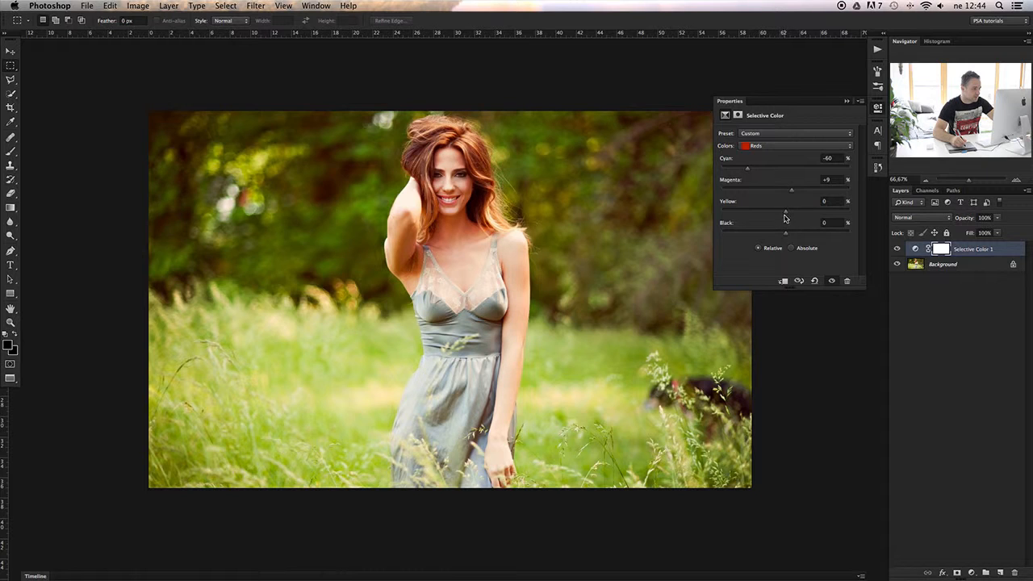
Set Yellow to +11% and Black to +18% for the Reds, and compare the photo with the adjustment off and on.
mouse_move(788, 214)
left_mouse_down()
mouse_move(716, 218)
mouse_move(869, 206)
mouse_move(787, 218)
left_mouse_up()
mouse_move(784, 216)
left_mouse_down()
mouse_move(802, 214)
mouse_move(792, 215)
left_mouse_up()
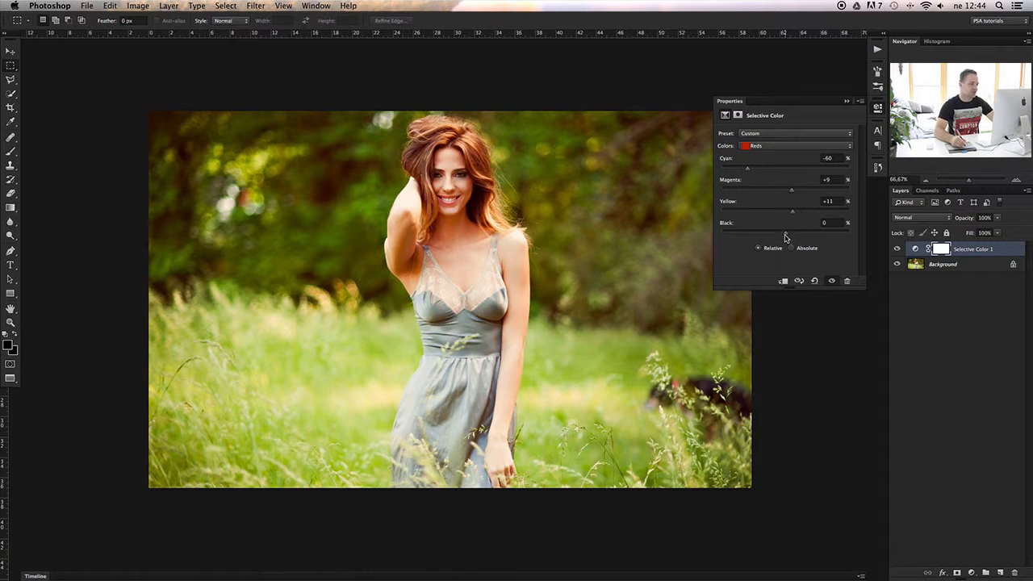
left_click_drag(786, 235, 800, 230)
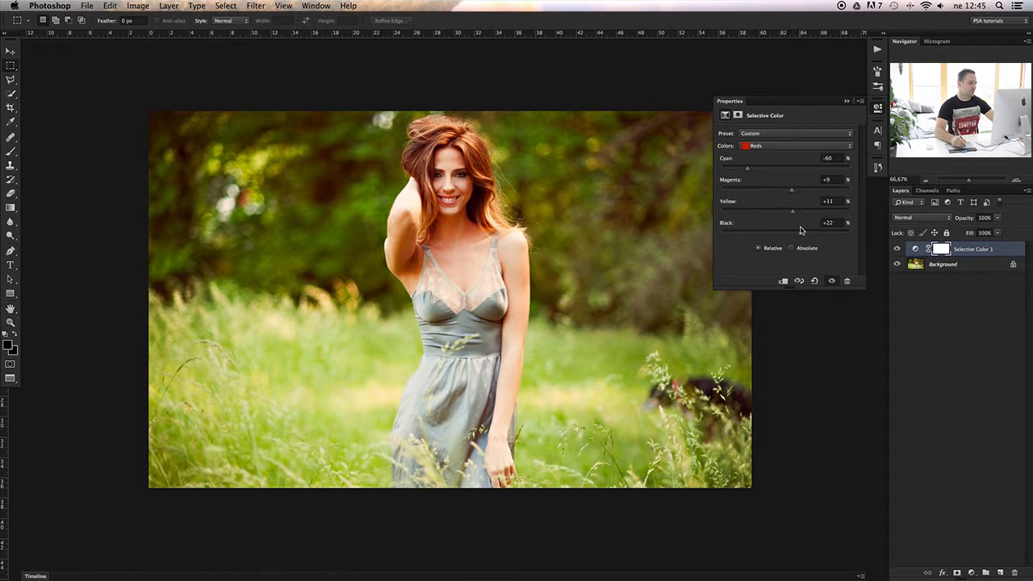
left_click(832, 282)
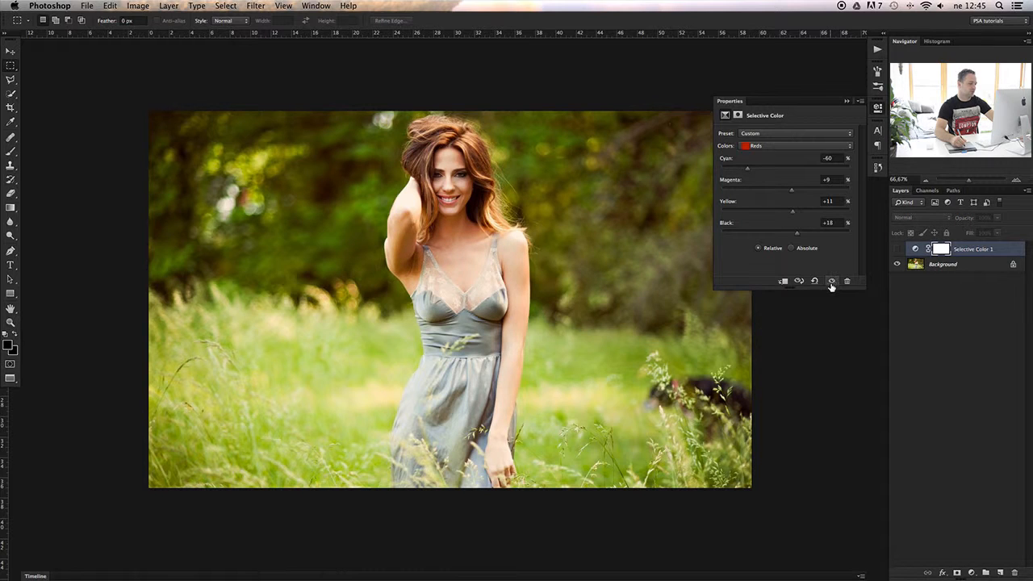
left_click(832, 282)
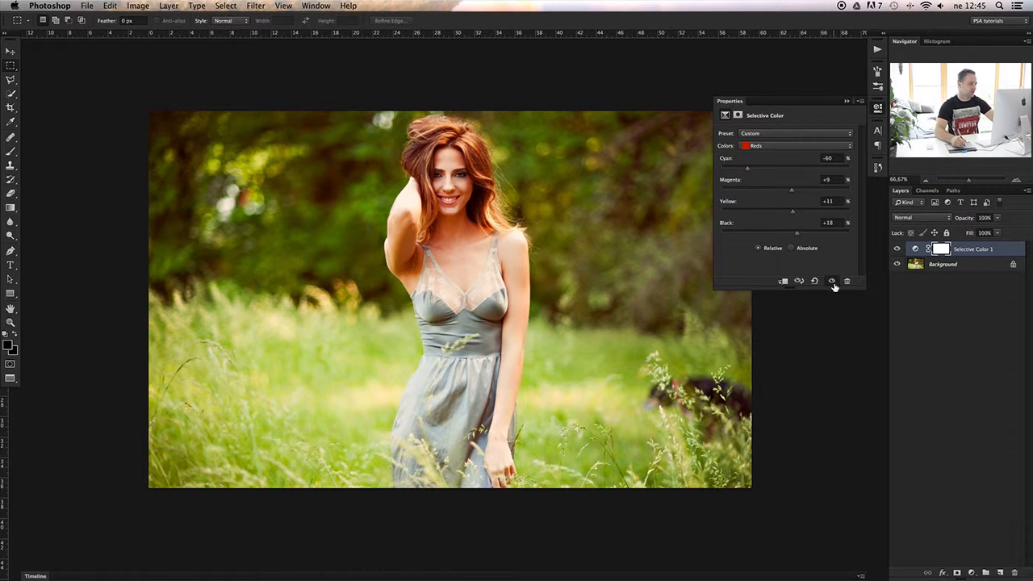
left_click(834, 283)
left_click(834, 283)
For the Whites, set Cyan to -64%, Magenta to +10%, Yellow to +76% and Black to +7%.
left_click(777, 152)
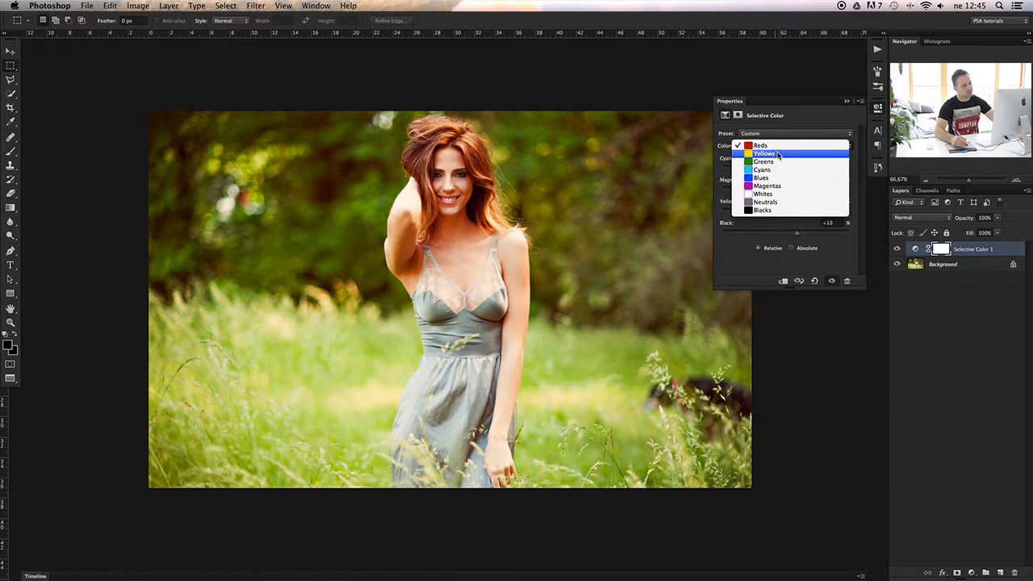
left_click(764, 194)
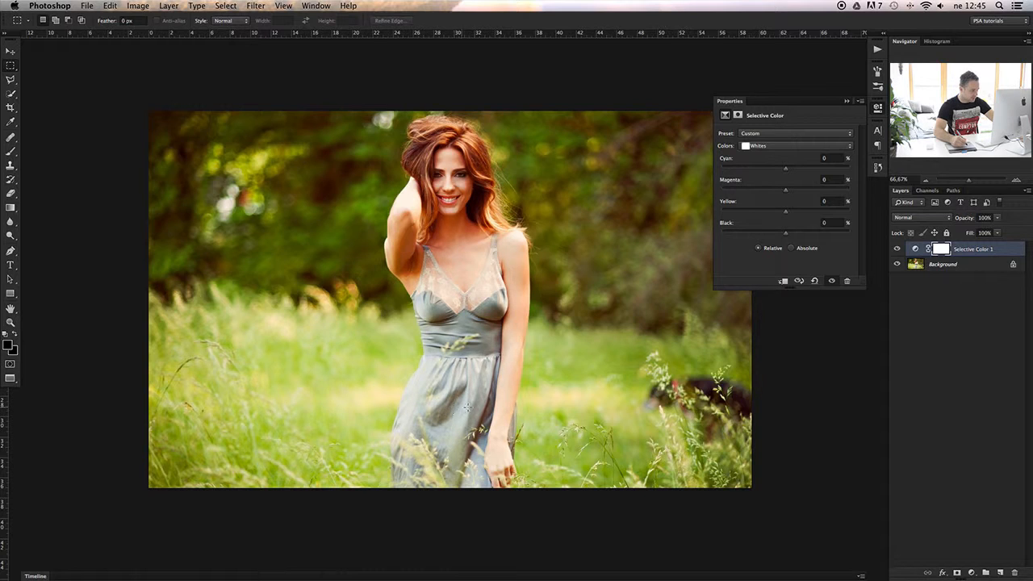
left_click(781, 147)
left_click(775, 148)
left_click_drag(774, 171, 836, 210)
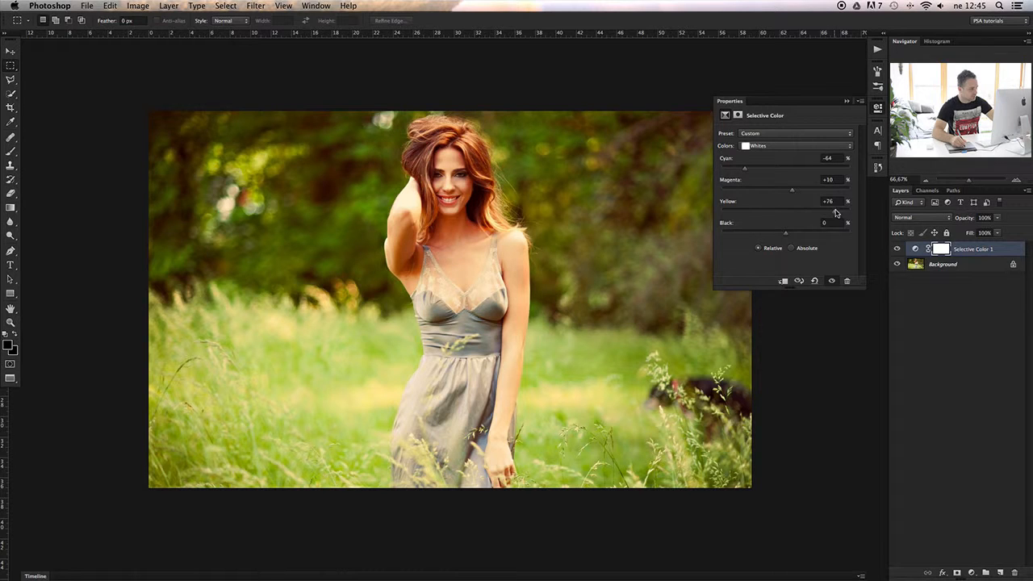
mouse_move(786, 235)
left_mouse_down()
mouse_move(800, 233)
mouse_move(743, 241)
mouse_move(849, 237)
mouse_move(742, 246)
mouse_move(769, 249)
mouse_move(780, 235)
left_mouse_up()
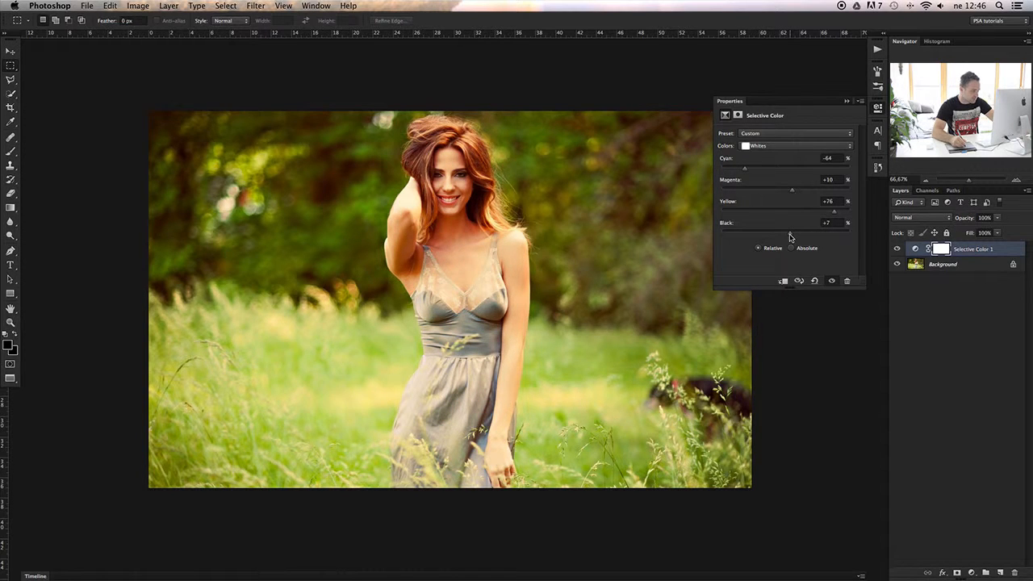
Compare the photo repeatedly with and without the Selective Color adjustment, and collapse its properties.
left_click(832, 282)
left_click(833, 282)
left_click(832, 282)
left_click(832, 282)
left_click(832, 281)
left_click(832, 283)
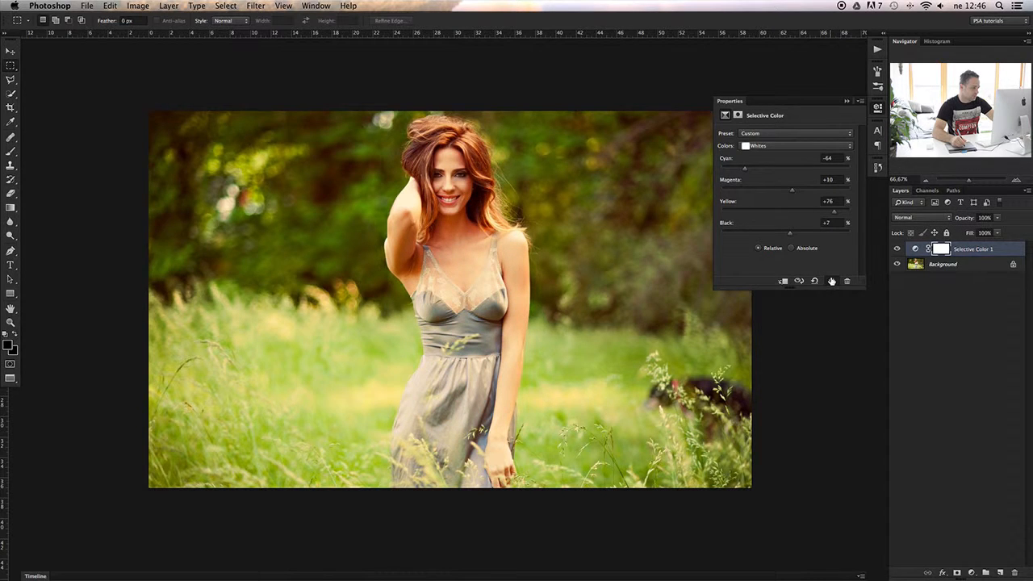
left_click(848, 100)
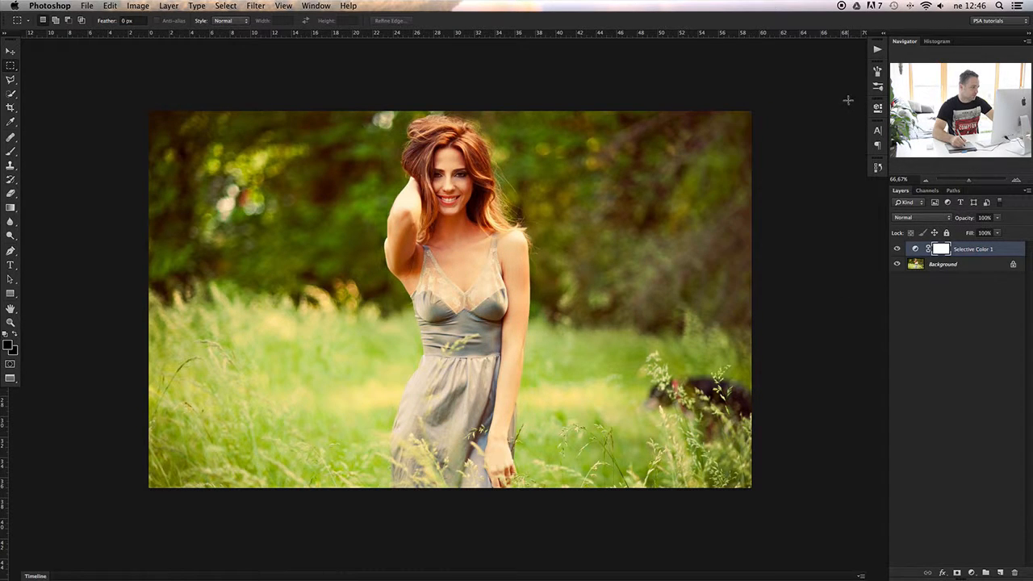
left_click(898, 251)
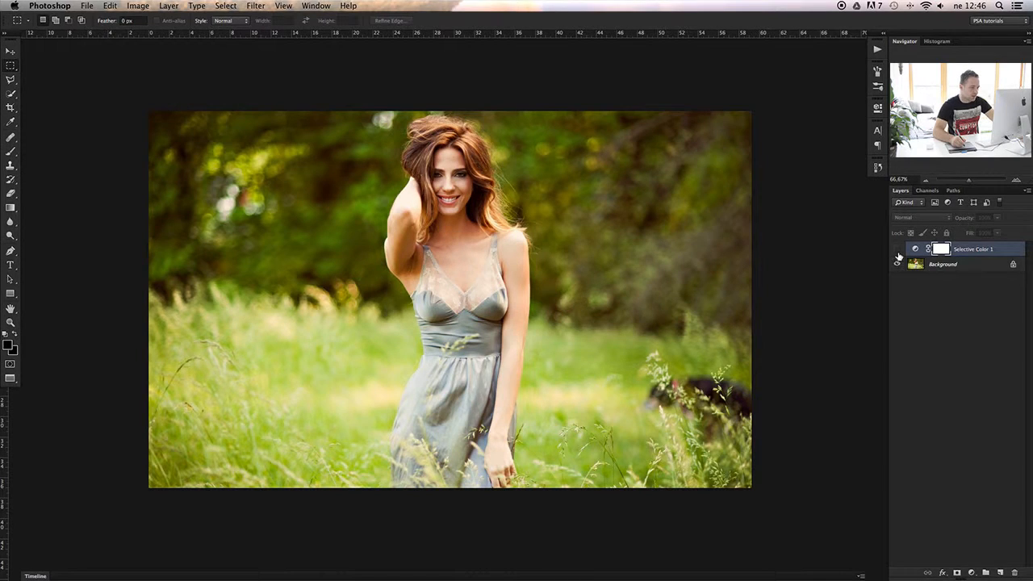
left_click(897, 251)
left_click(897, 251)
left_click(899, 251)
left_click(898, 252)
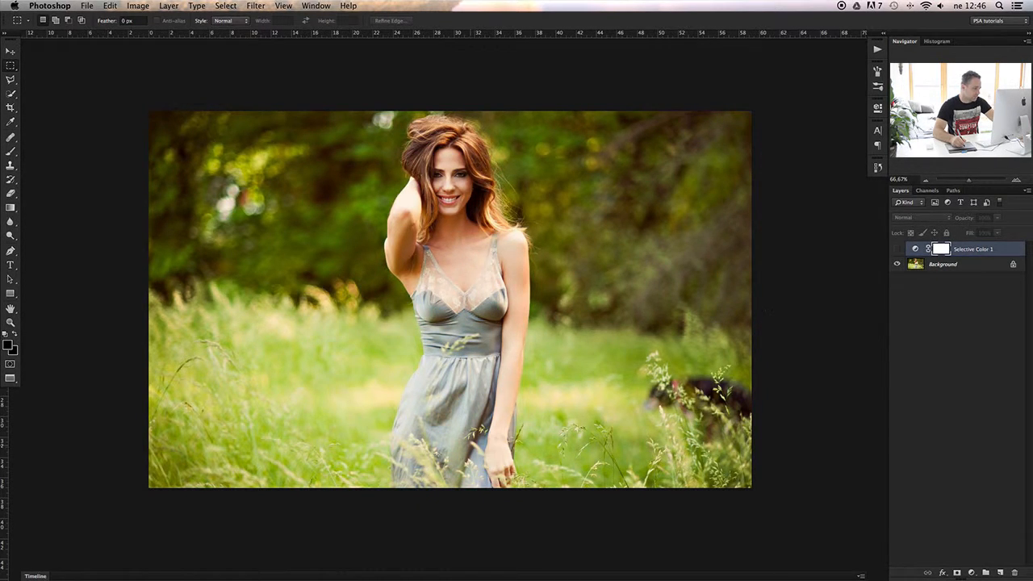
left_click(898, 252)
left_click(899, 251)
left_click(899, 252)
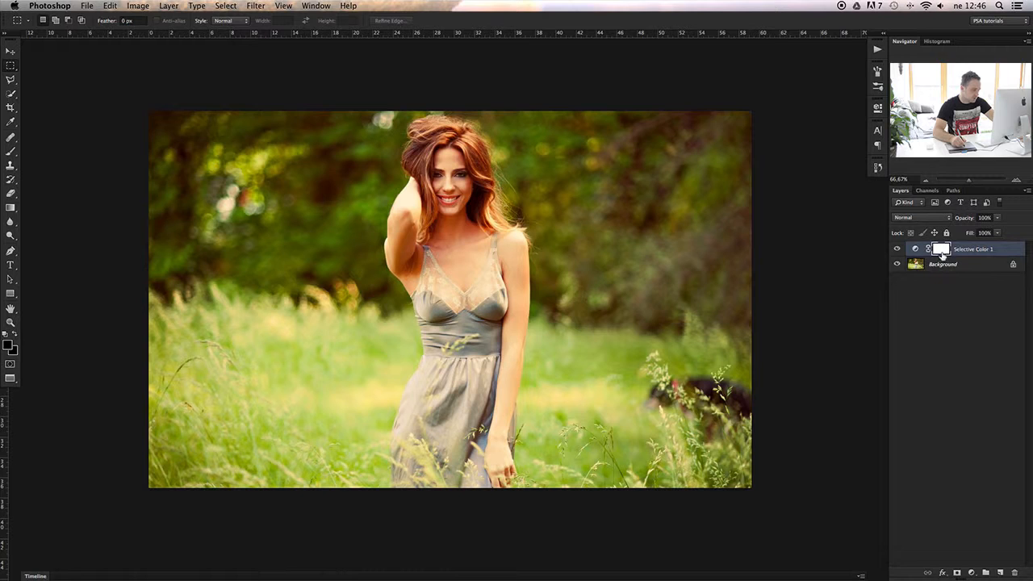
Invert the Selective Color layer's mask to black and check the layer's effect by hiding and showing it.
key("b")
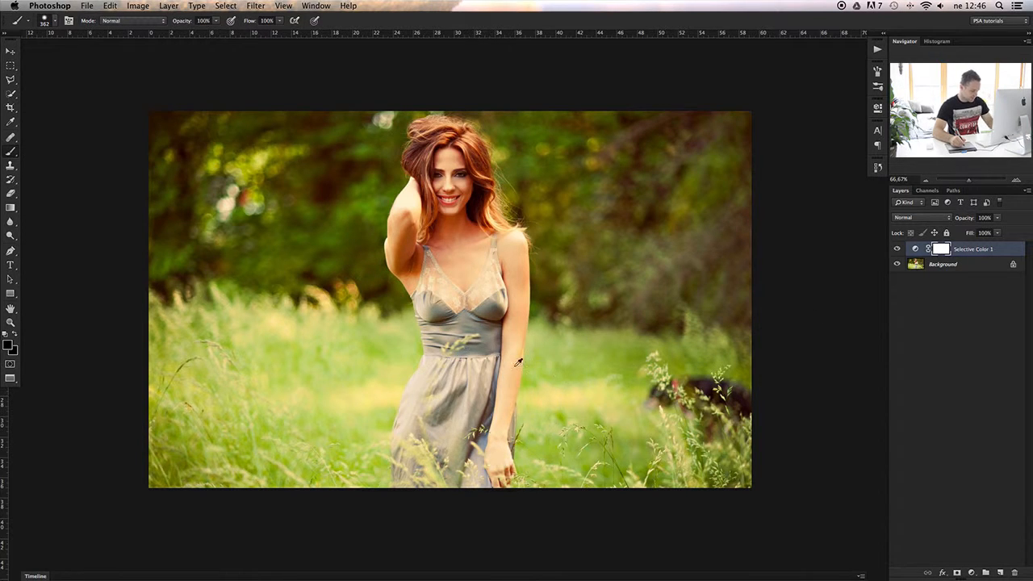
left_click_drag(608, 334, 578, 354, "ctrl+alt")
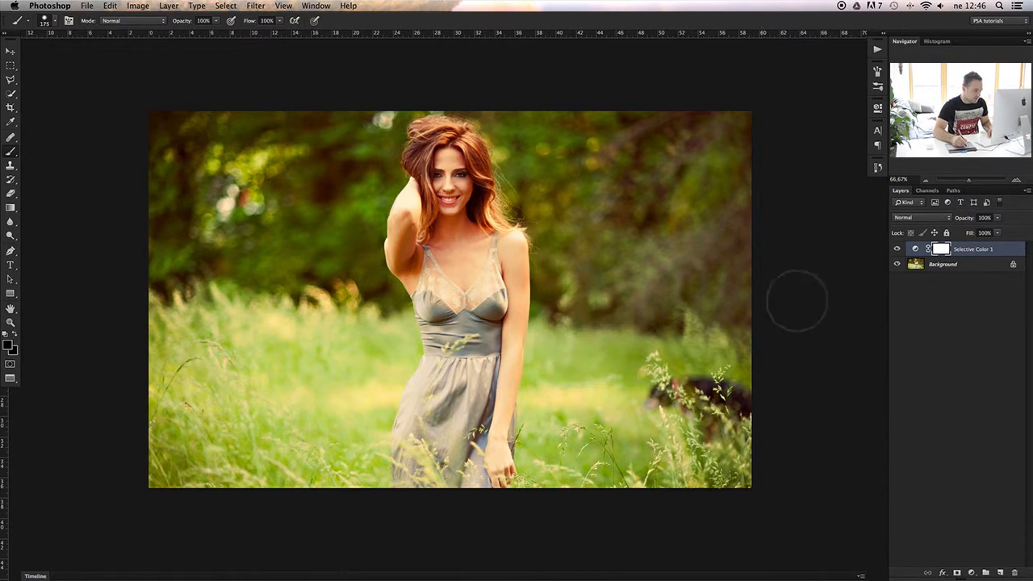
left_click(915, 251)
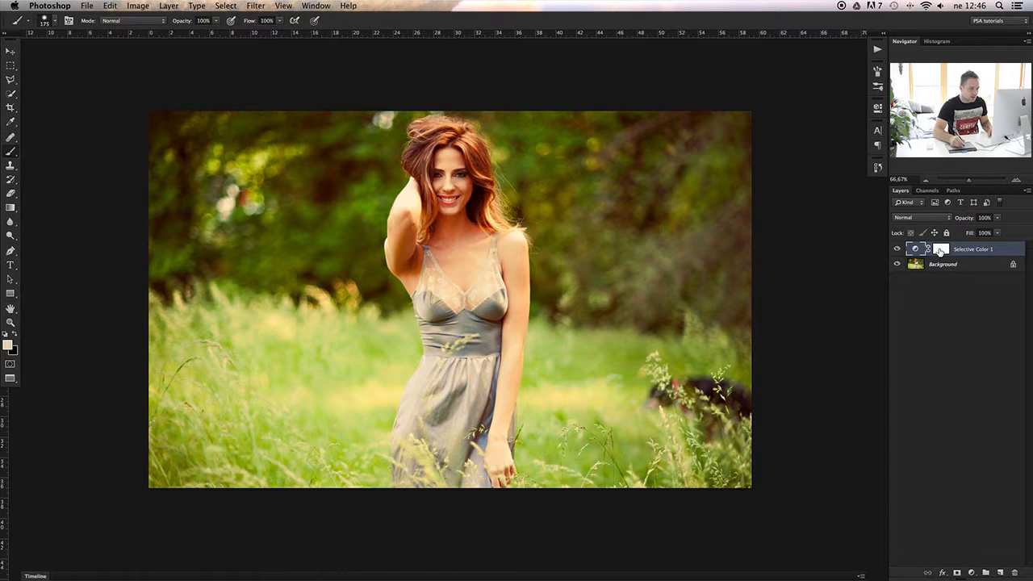
left_click(940, 251)
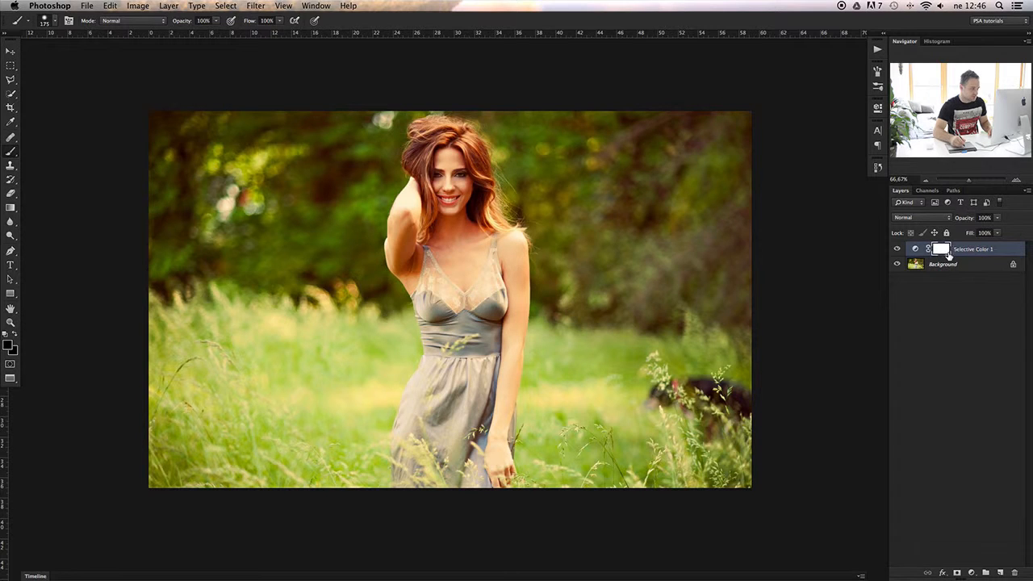
key("super+i")
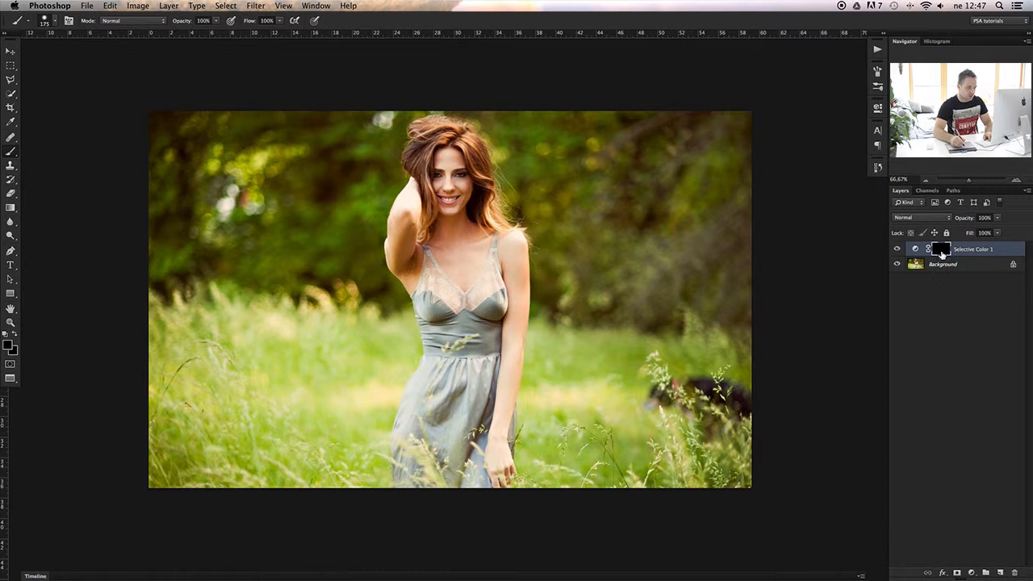
left_click(898, 249)
left_click(898, 250)
left_click(897, 251)
left_click(899, 251)
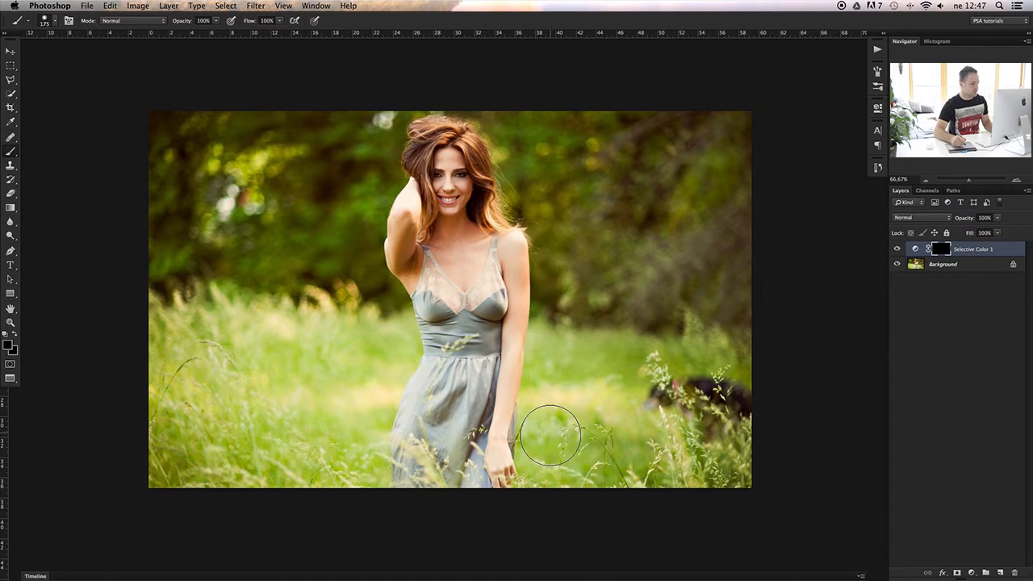
Paint the layer mask in white over the woman's skin with a 61 px brush.
left_click_drag(574, 379, 502, 426)
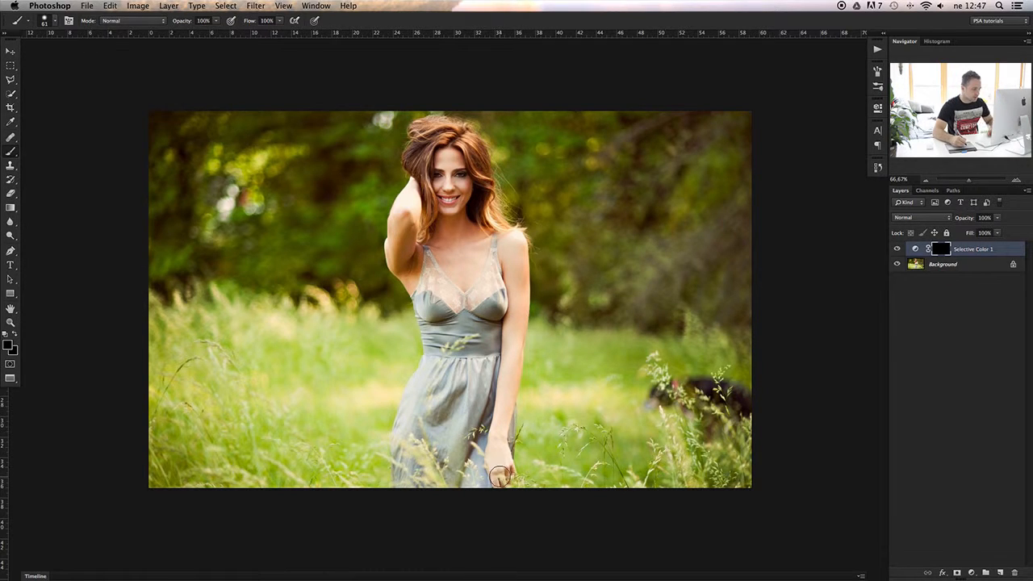
left_click(8, 345)
left_click_drag(622, 209, 523, 160)
key("Return")
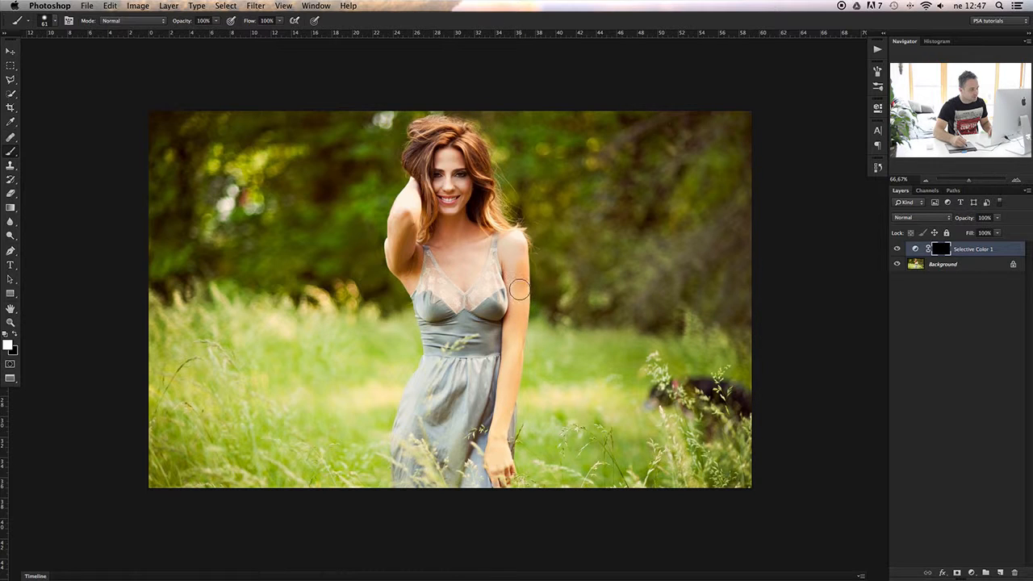
mouse_move(510, 238)
left_mouse_down()
mouse_move(482, 297)
mouse_move(439, 292)
mouse_move(420, 268)
mouse_move(450, 281)
mouse_move(461, 310)
mouse_move(476, 293)
mouse_move(466, 238)
mouse_move(455, 265)
left_mouse_up()
Touch up the Selective Color layer mask around the woman's skin and dress with a 44 px brush, alternating between white and black.
mouse_move(454, 264)
left_mouse_down("ctrl+alt")
mouse_move(472, 266)
mouse_move(448, 190)
mouse_move(478, 246)
mouse_move(508, 248)
mouse_move(440, 265)
mouse_move(405, 229)
mouse_move(407, 204)
mouse_move(398, 228)
mouse_move(415, 272)
mouse_move(434, 286)
mouse_move(482, 284)
mouse_move(485, 299)
mouse_move(460, 293)
mouse_move(446, 359)
mouse_move(472, 320)
mouse_move(456, 299)
mouse_move(441, 307)
left_mouse_up("ctrl+alt")
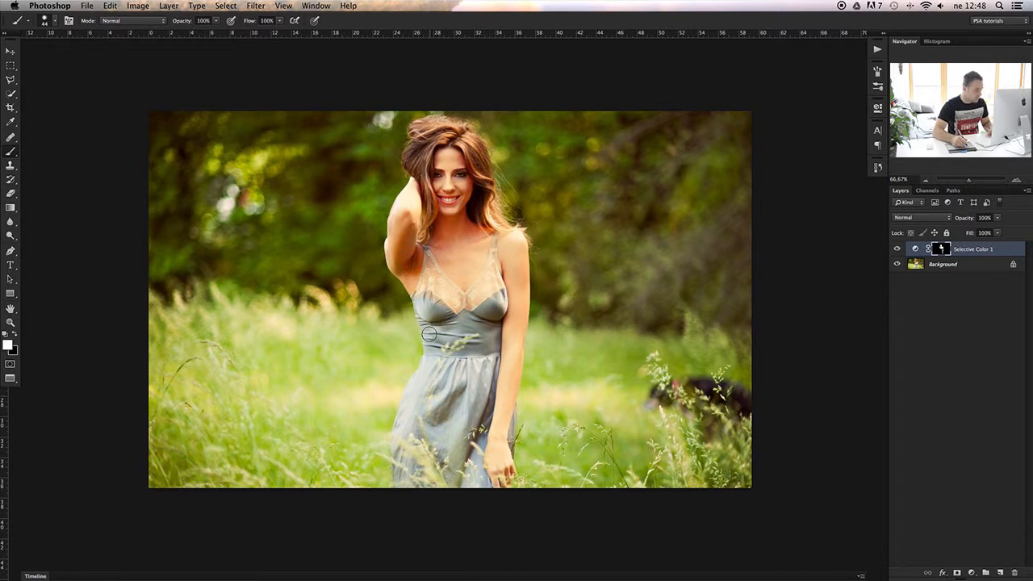
key("x")
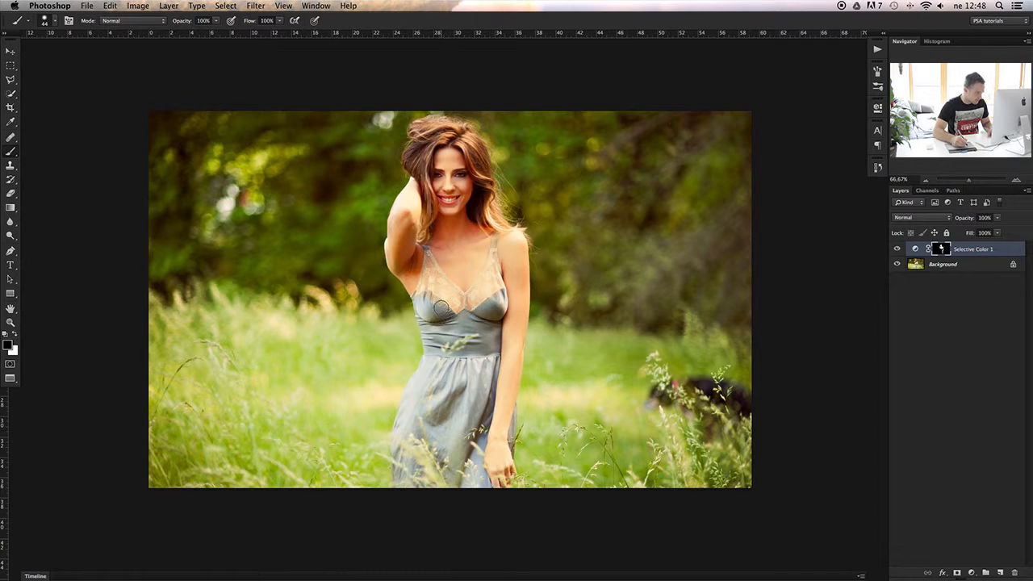
key("x")
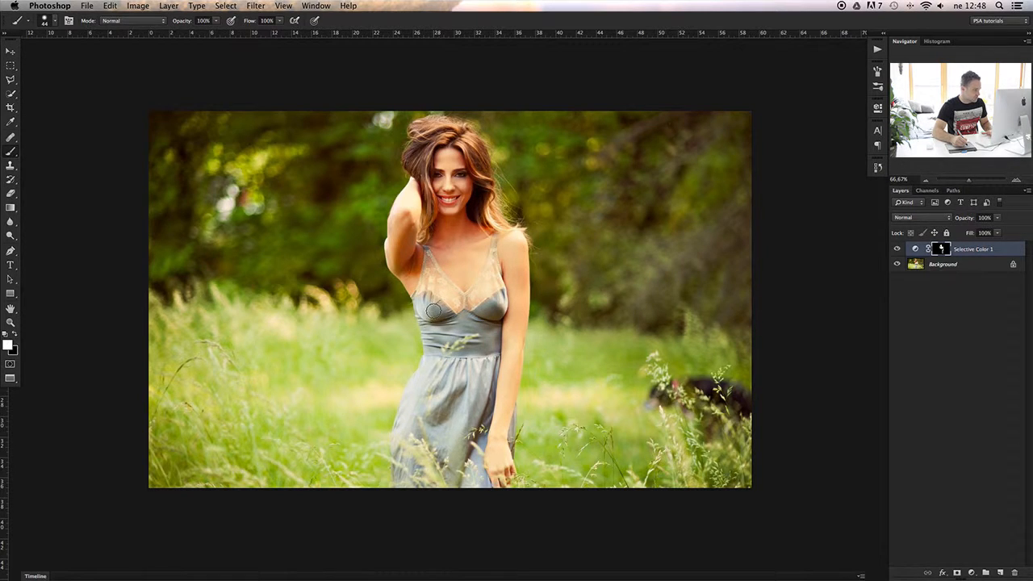
key("x")
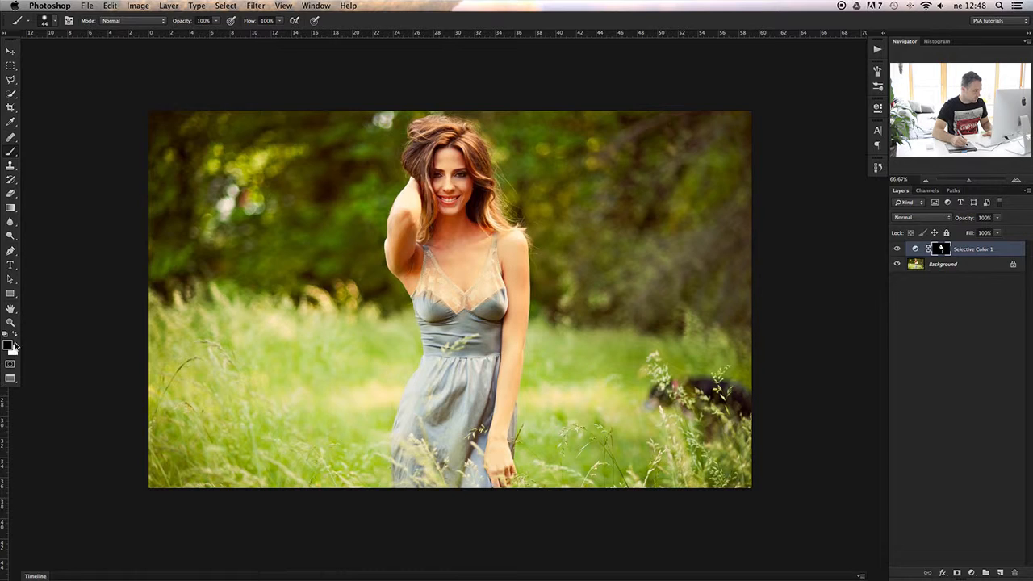
key("x")
key("x")
key("x")
key("x")
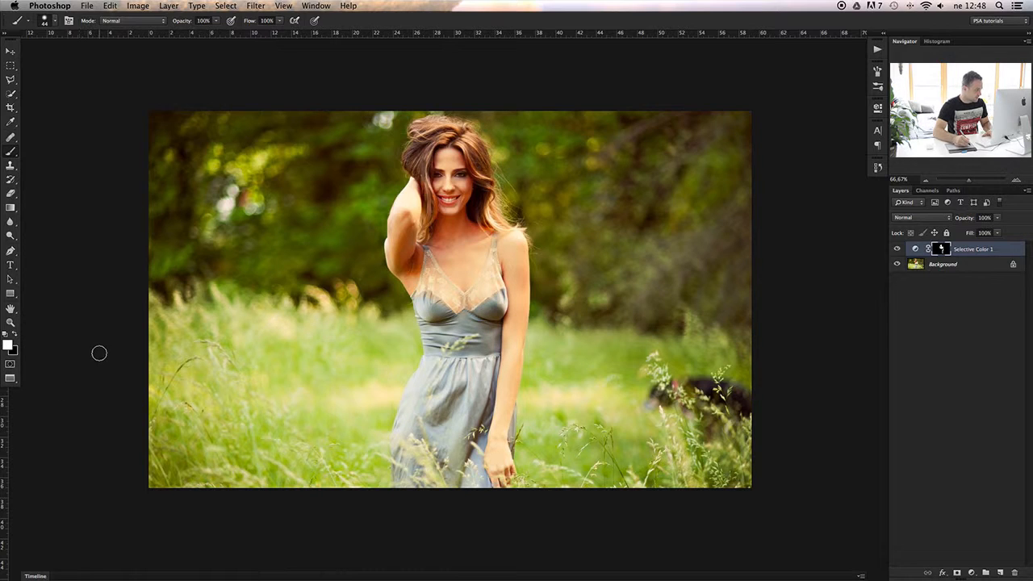
key("x")
key("x")
key("x")
key("x")
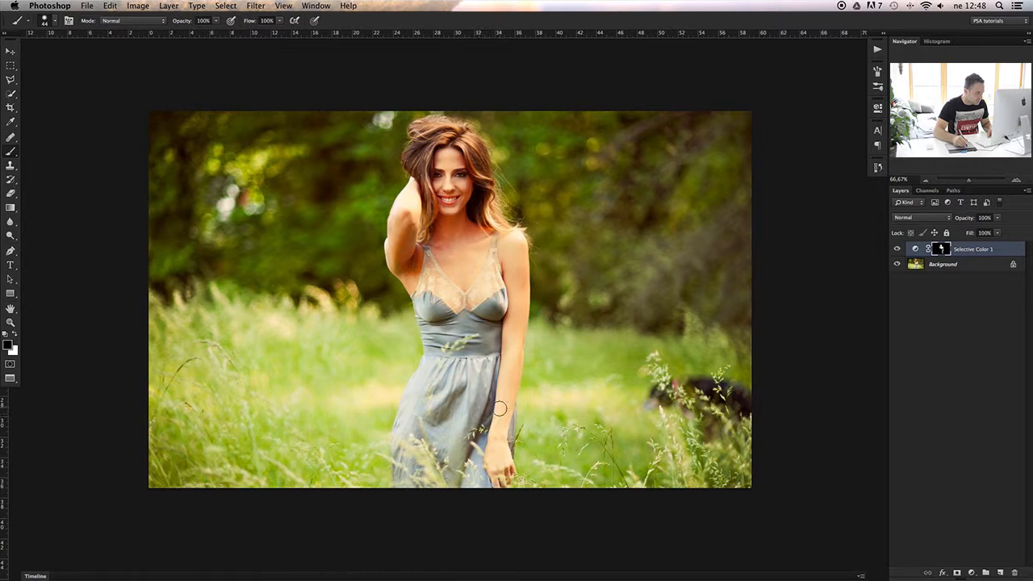
key("x")
key("x")
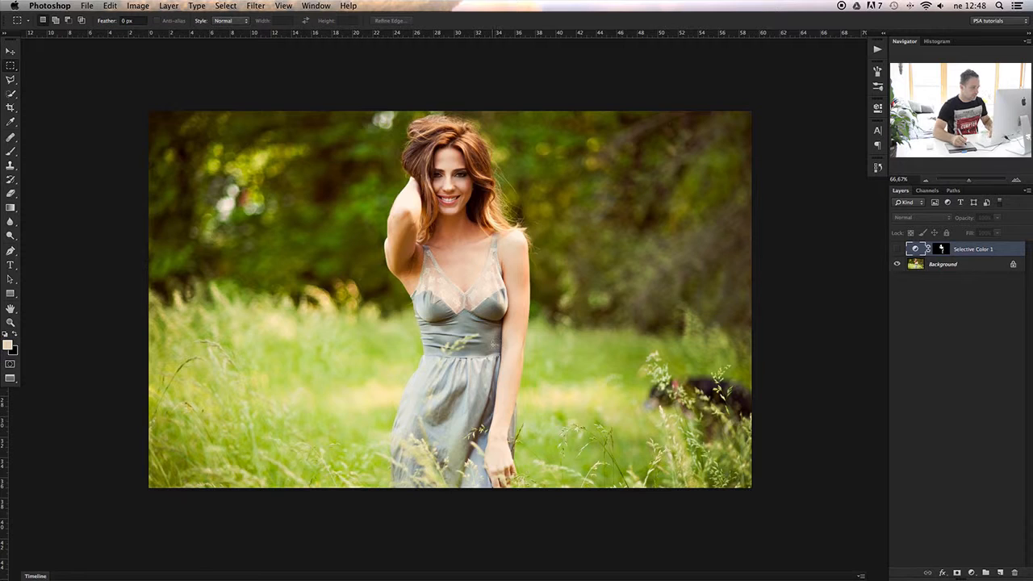
Select the woman's raised arm with the Quick Selection tool at 61 px.
left_click(10, 96)
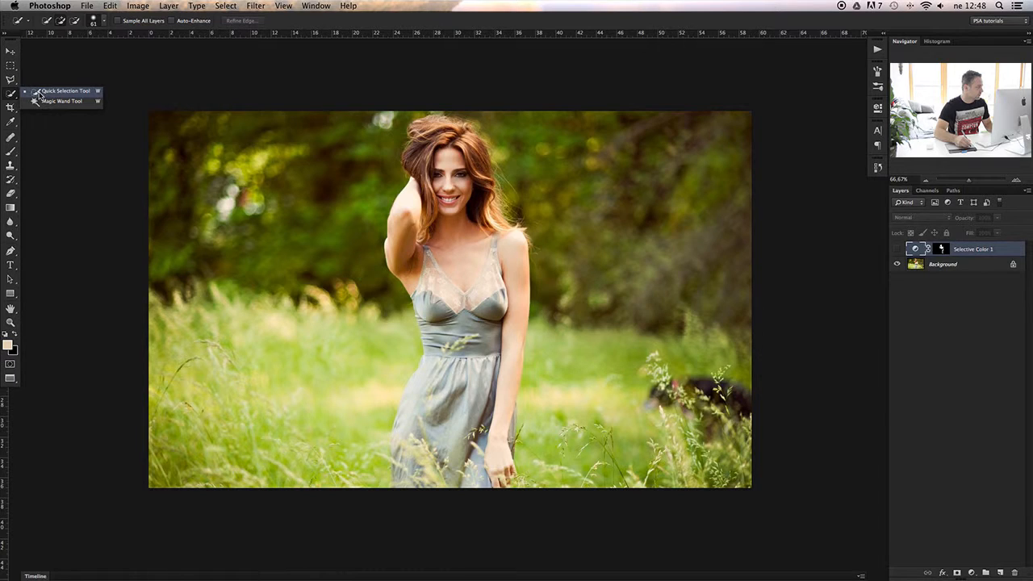
left_click(39, 93)
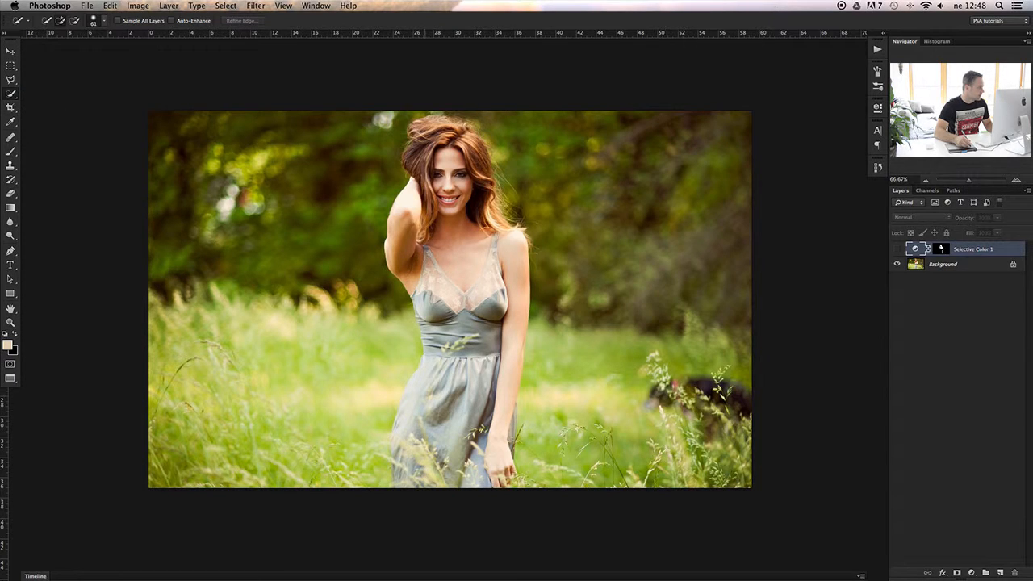
mouse_move(468, 260)
left_mouse_down()
mouse_move(478, 262)
mouse_move(468, 259)
left_mouse_up()
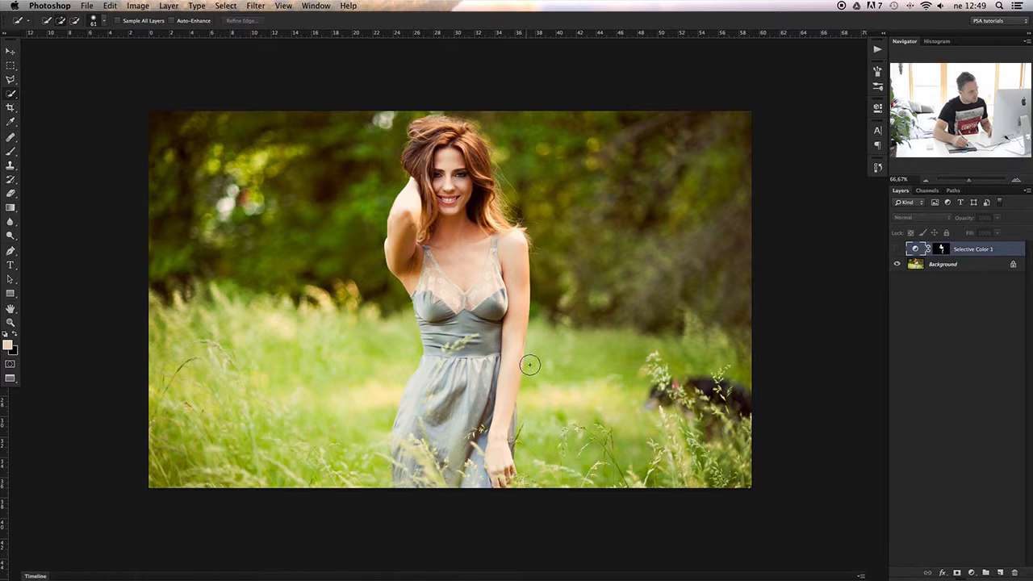
left_click(410, 194)
left_click_drag(410, 193, 402, 220)
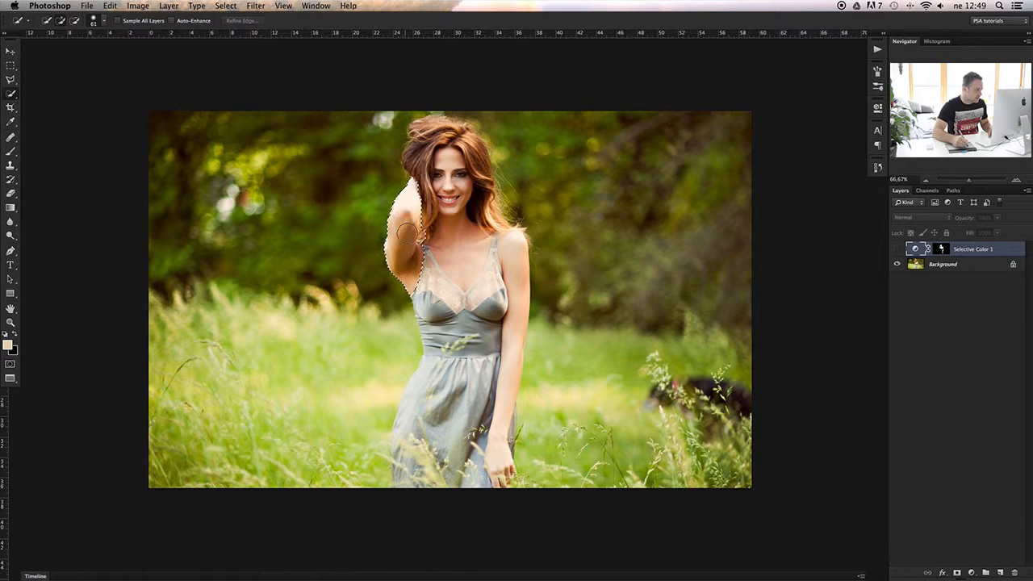
Extend the selection over the face, neck, chest and lowered arm, and subtract the dress and hair from it.
mouse_move(426, 260)
left_mouse_down()
mouse_move(436, 277)
mouse_move(459, 272)
mouse_move(449, 279)
mouse_move(455, 178)
mouse_move(456, 186)
left_mouse_up()
mouse_move(463, 236)
left_mouse_down()
mouse_move(499, 244)
mouse_move(517, 267)
left_mouse_up()
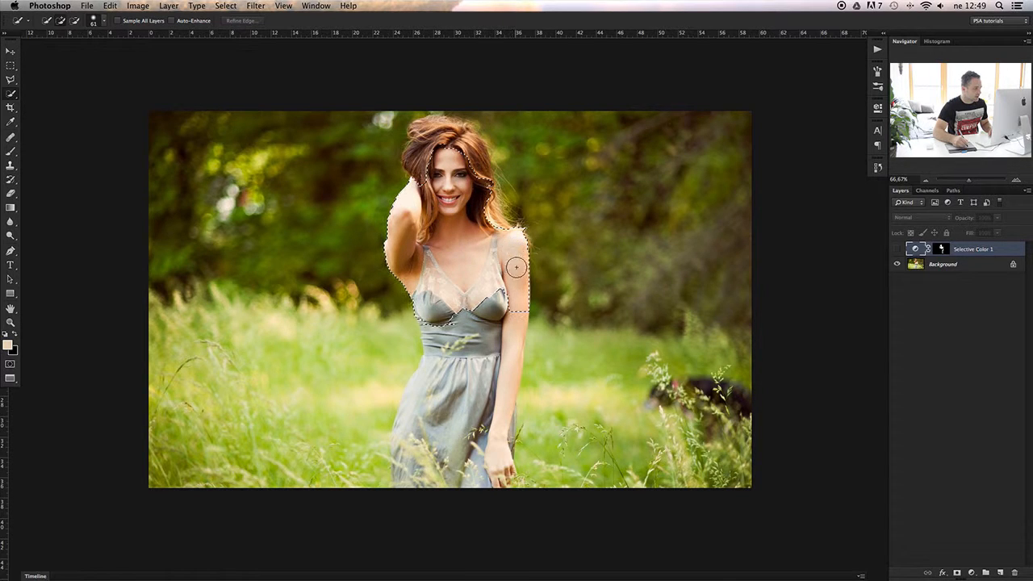
mouse_move(517, 305)
left_mouse_down()
mouse_move(499, 437)
mouse_move(510, 468)
left_mouse_up()
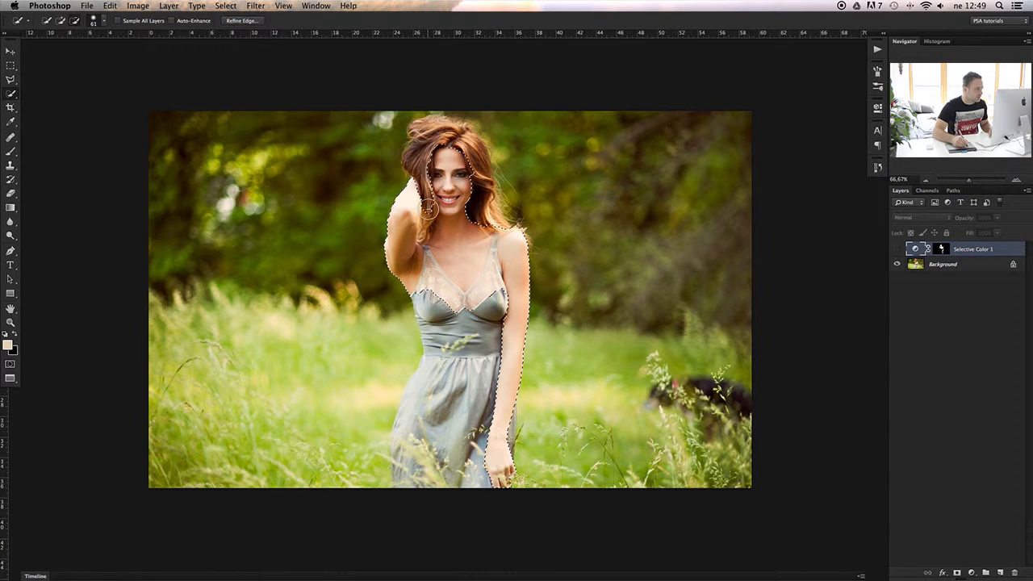
key("alt")
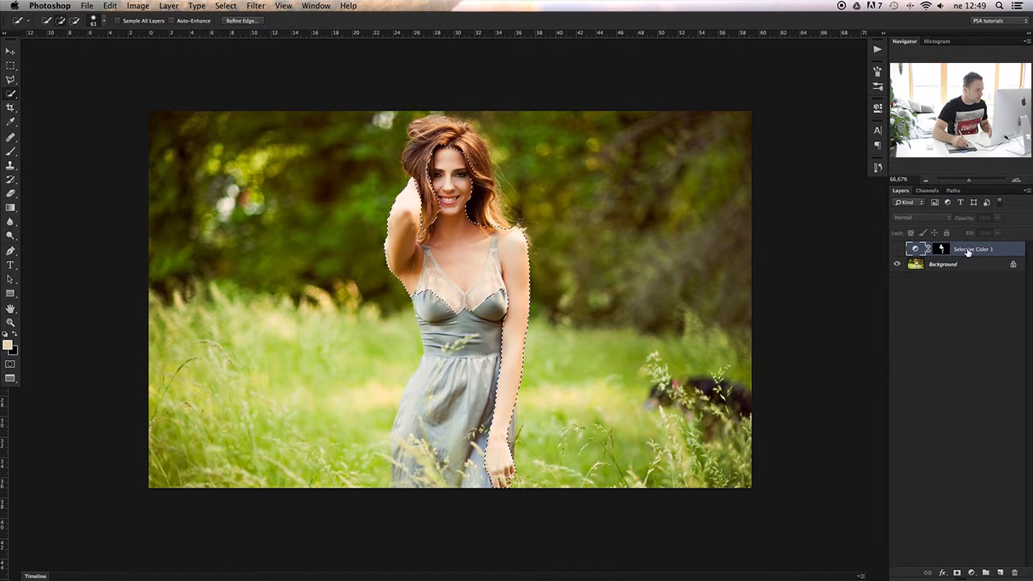
Add a Curves adjustment layer limited to the selected skin and slightly raise the midtones of its Red curve.
left_click(972, 572)
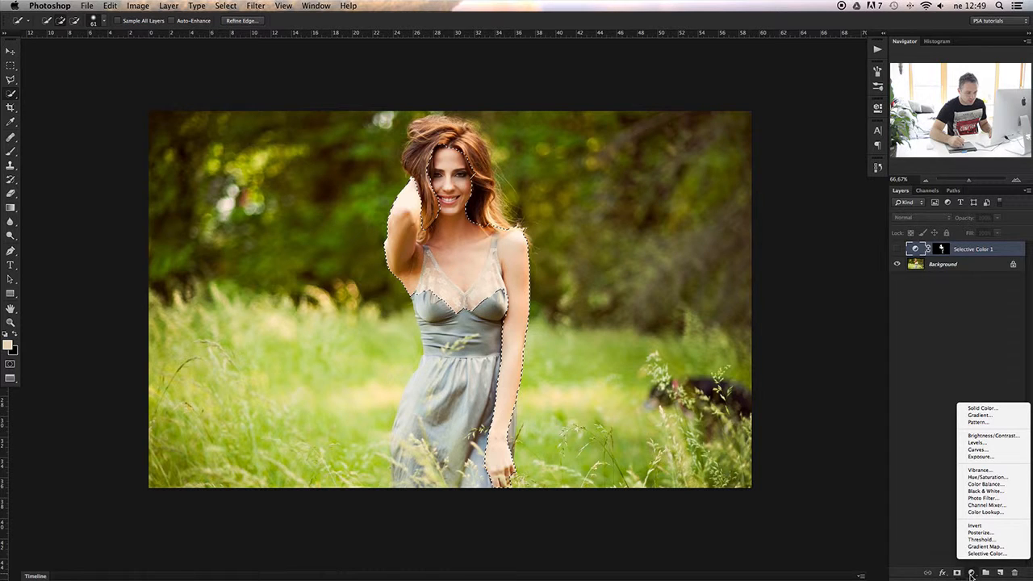
left_click(975, 449)
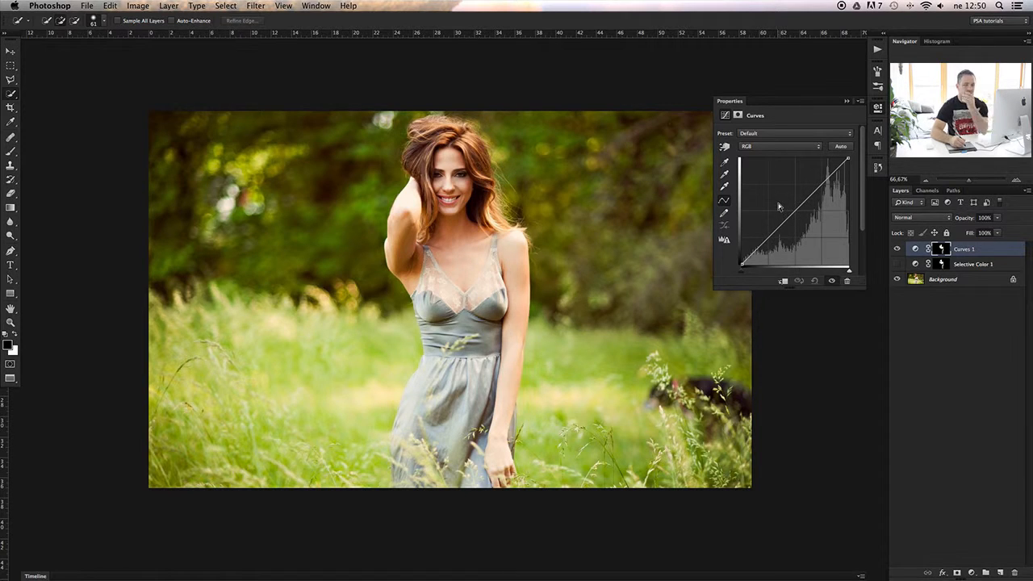
left_click(790, 146)
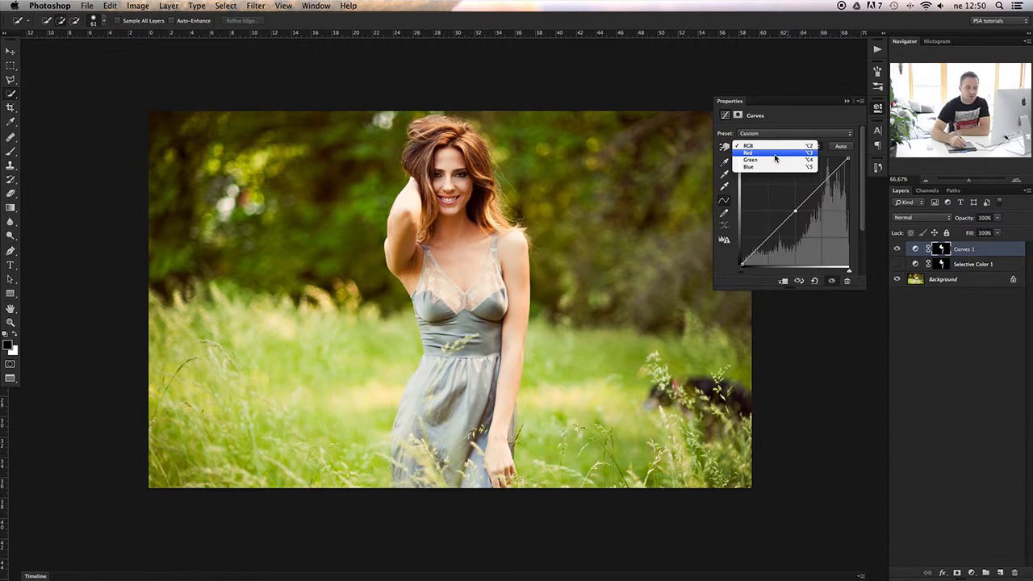
left_click(783, 152)
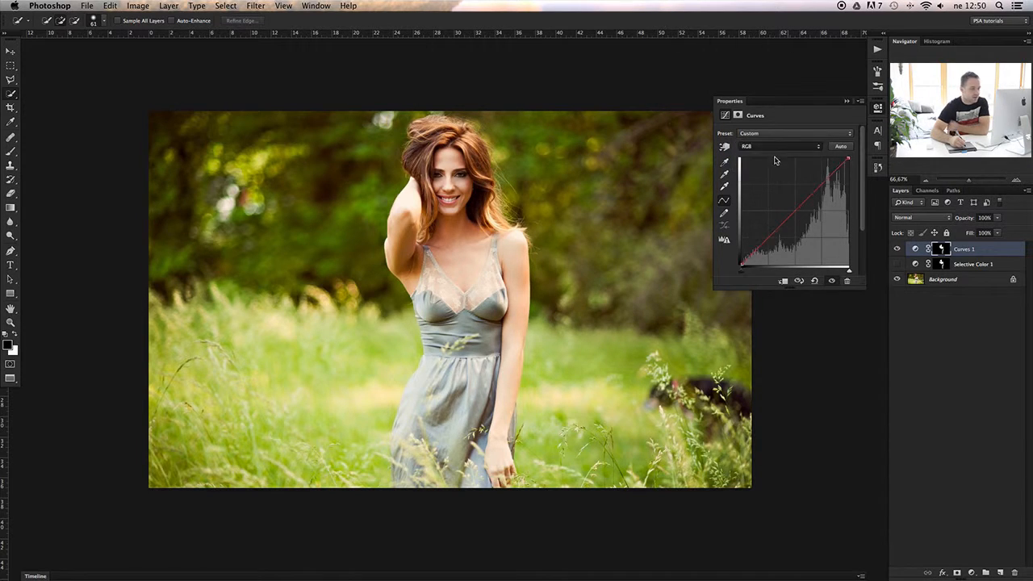
left_click(793, 211)
left_click_drag(792, 212, 793, 209)
Slightly lower the midtones of the Green curve in the Curves adjustment.
left_click(799, 147)
left_click(795, 158)
mouse_move(796, 210)
left_mouse_down()
mouse_move(771, 167)
mouse_move(795, 210)
left_mouse_up()
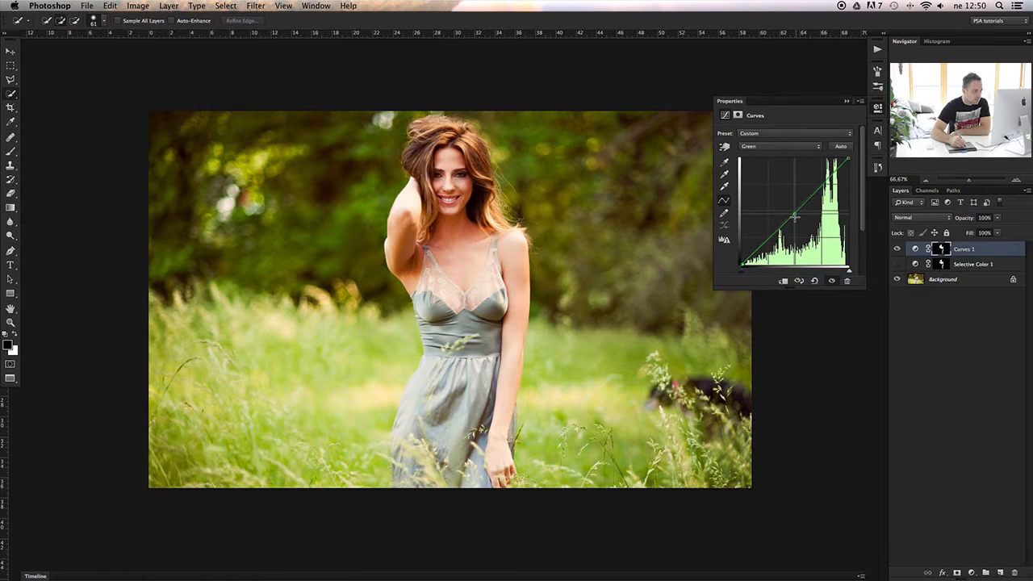
left_click_drag(798, 214, 798, 212)
Lower the midtones of the Blue curve to add yellow warmth to the skin.
left_click(783, 146)
left_click(783, 156)
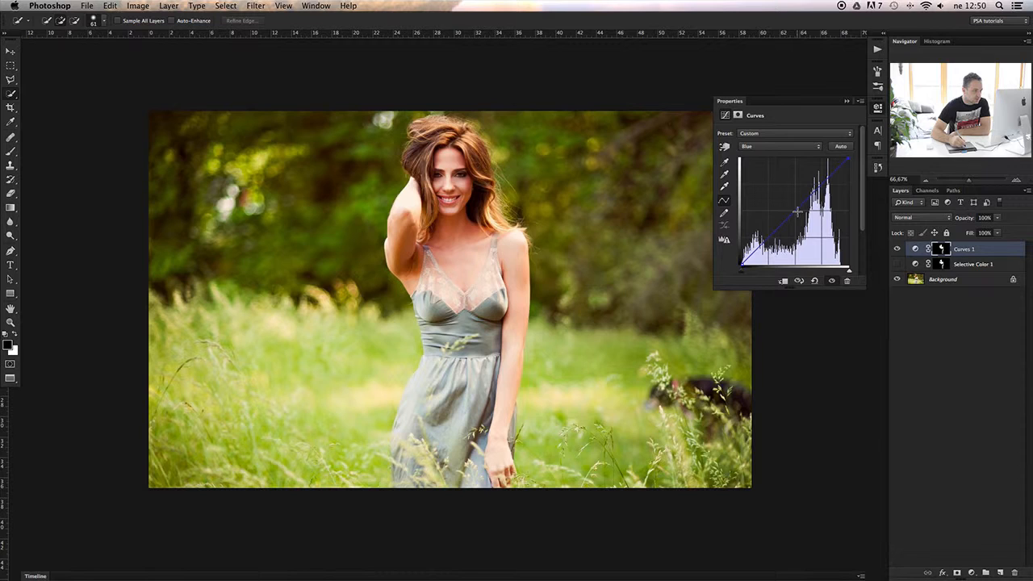
mouse_move(797, 211)
left_mouse_down()
mouse_move(761, 174)
mouse_move(842, 258)
mouse_move(746, 168)
mouse_move(828, 251)
mouse_move(763, 176)
mouse_move(796, 211)
left_mouse_up()
left_click_drag(795, 211, 800, 217)
Lower the midtones of the RGB composite curve slightly to darken the skin, and collapse the Curves properties.
left_click(779, 147)
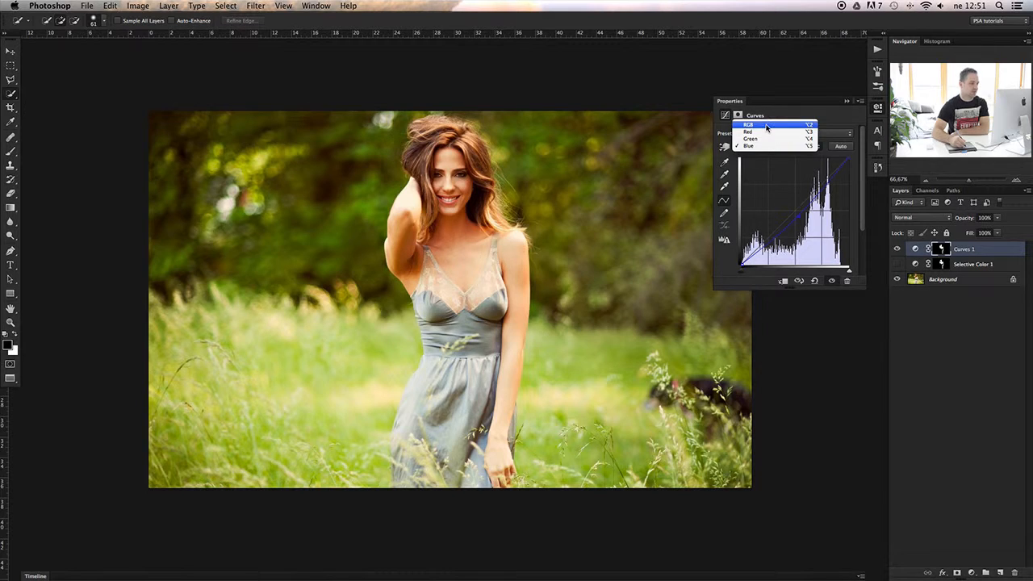
left_click(762, 125)
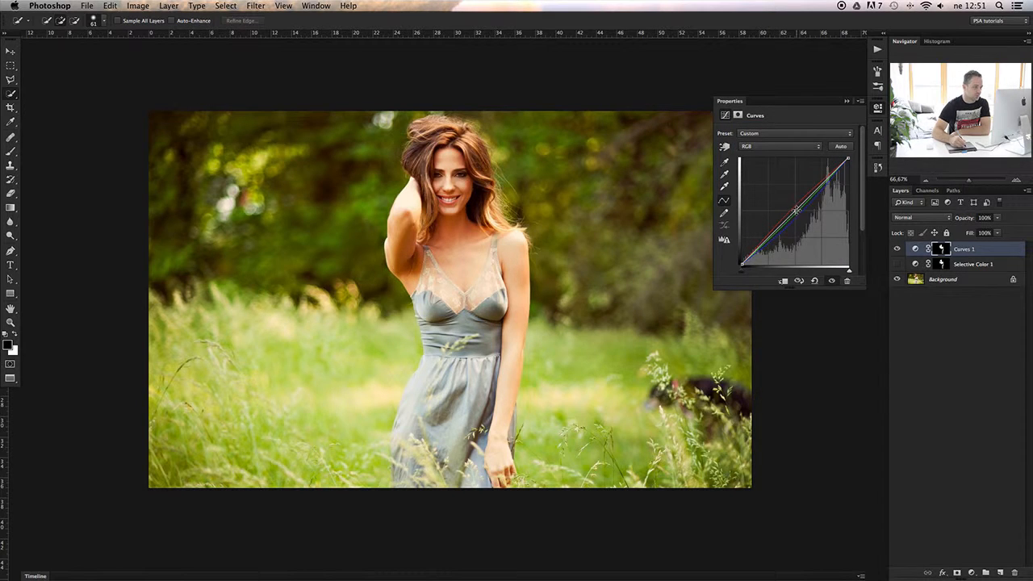
left_click_drag(796, 212, 799, 215)
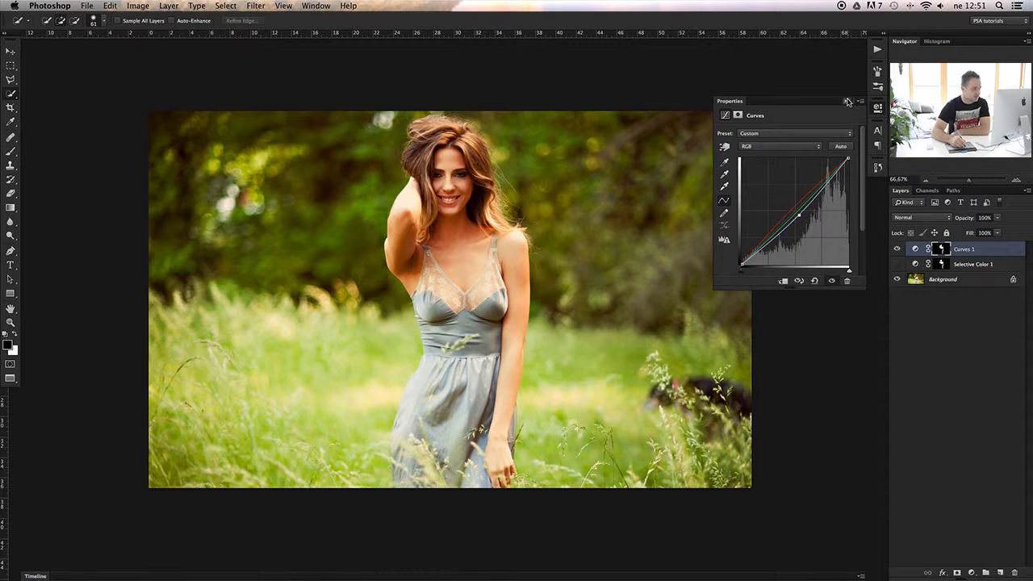
left_click(847, 101)
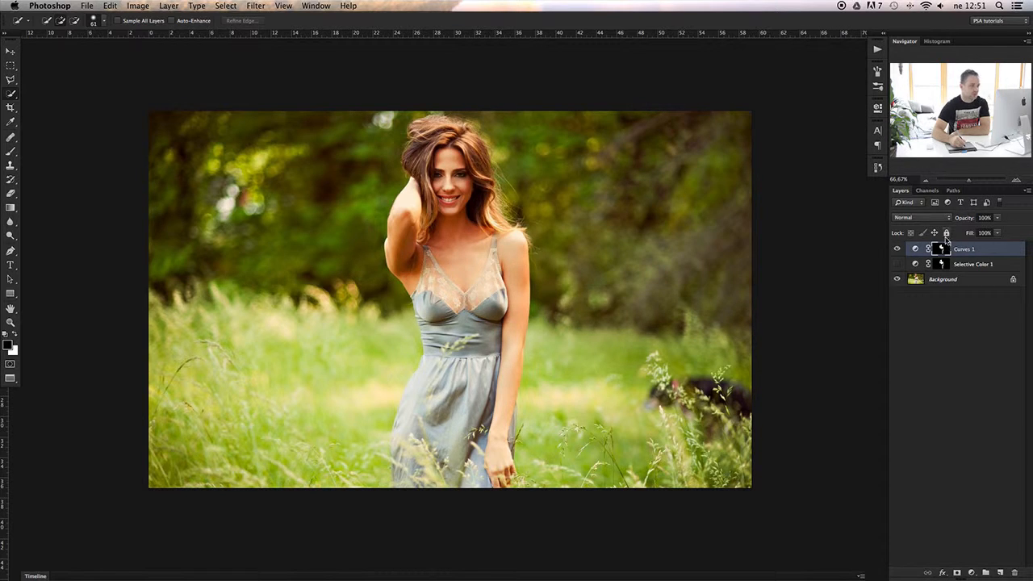
Compare the portrait with and without the Curves adjustment by hiding and showing its layer.
left_click(899, 249)
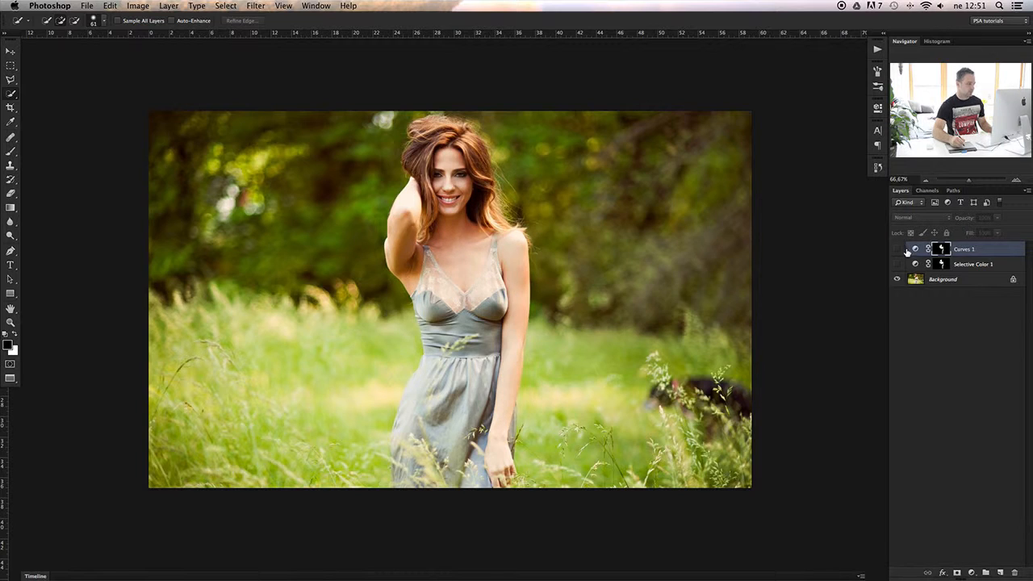
left_click(898, 250)
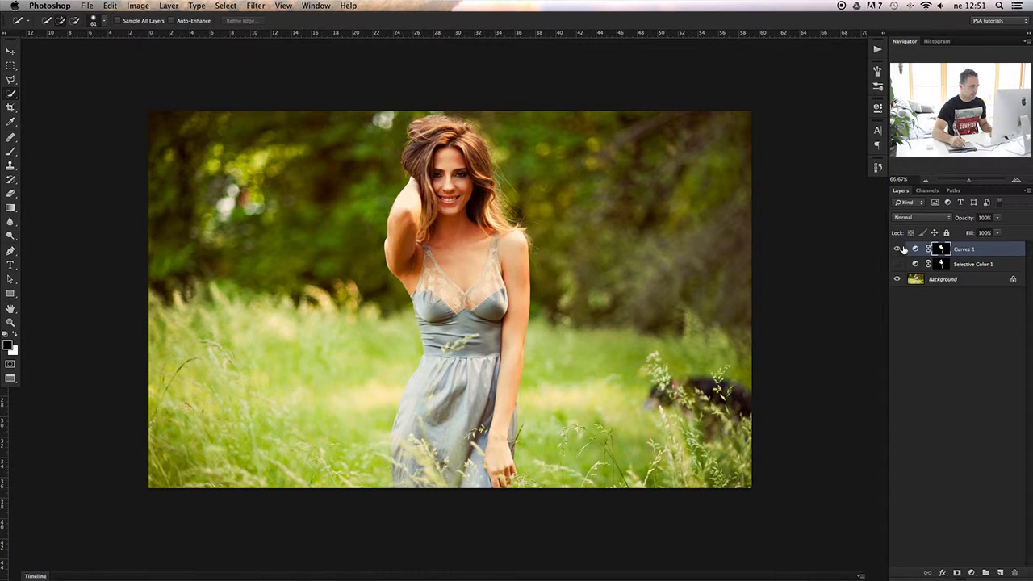
left_click(899, 249)
left_click(899, 249)
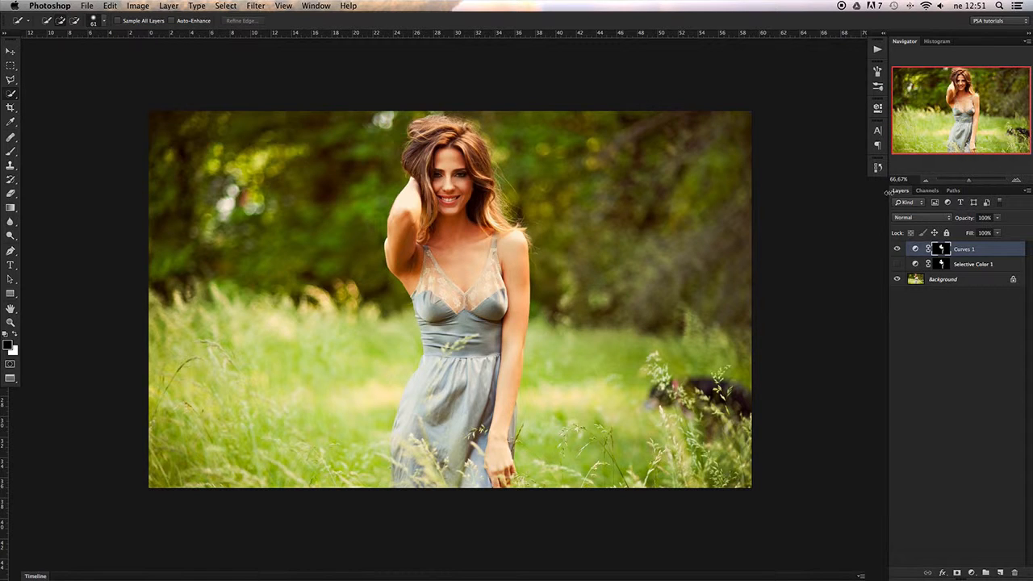